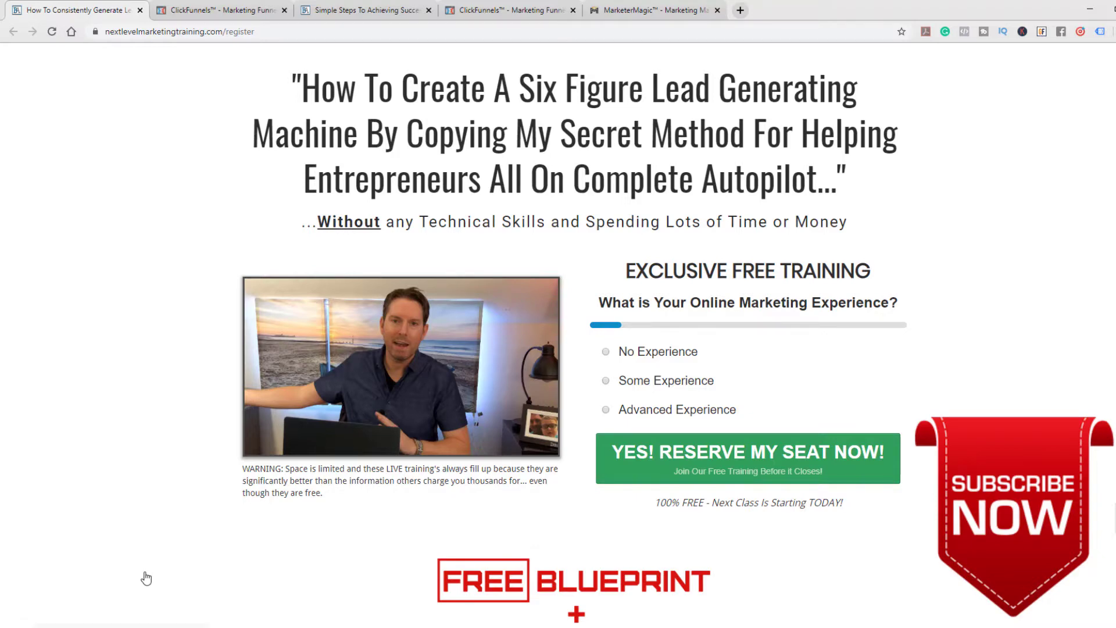
Review the funnel list, the Digital Marketing Blueprint opt-in page and that funnel's Lead Magnet Page overview in ClickFunnels
{"action": "left_click", "coordinate": [213, 8]}
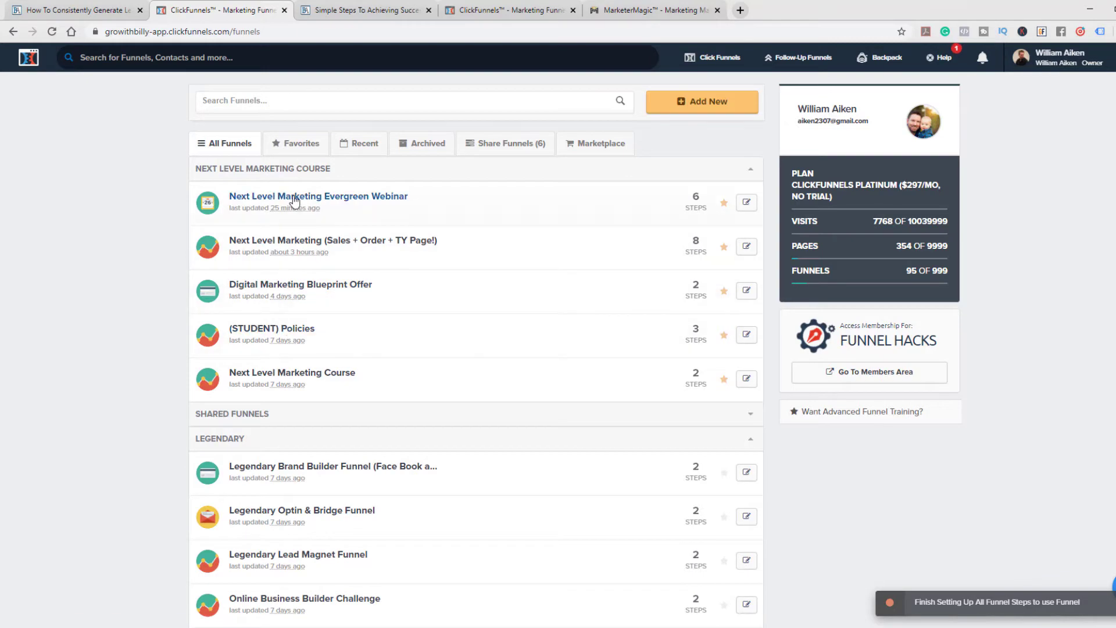
{"action": "left_click", "coordinate": [354, 12]}
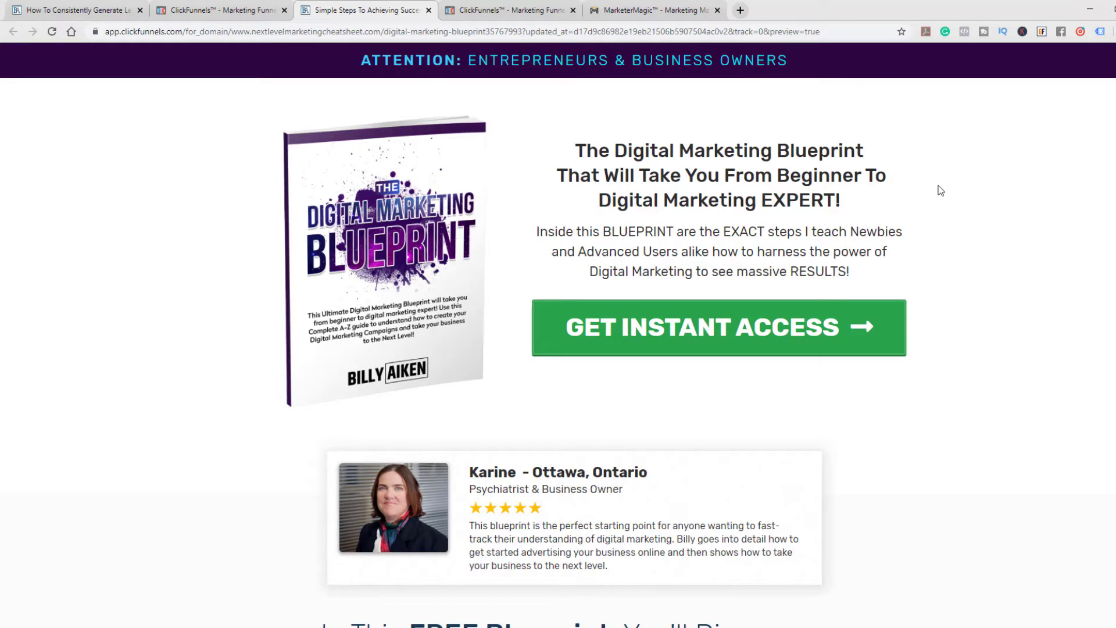
{"action": "scroll", "coordinate": [946, 198], "scroll_direction": "down", "scroll_amount": 6}
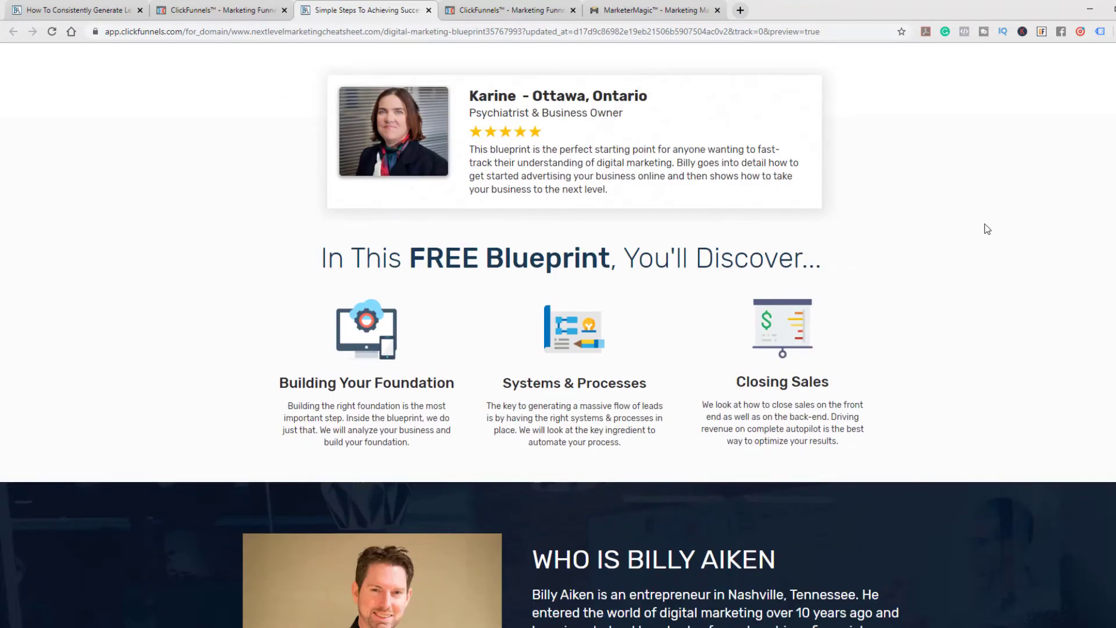
{"action": "scroll", "coordinate": [986, 228], "scroll_direction": "down", "scroll_amount": 9}
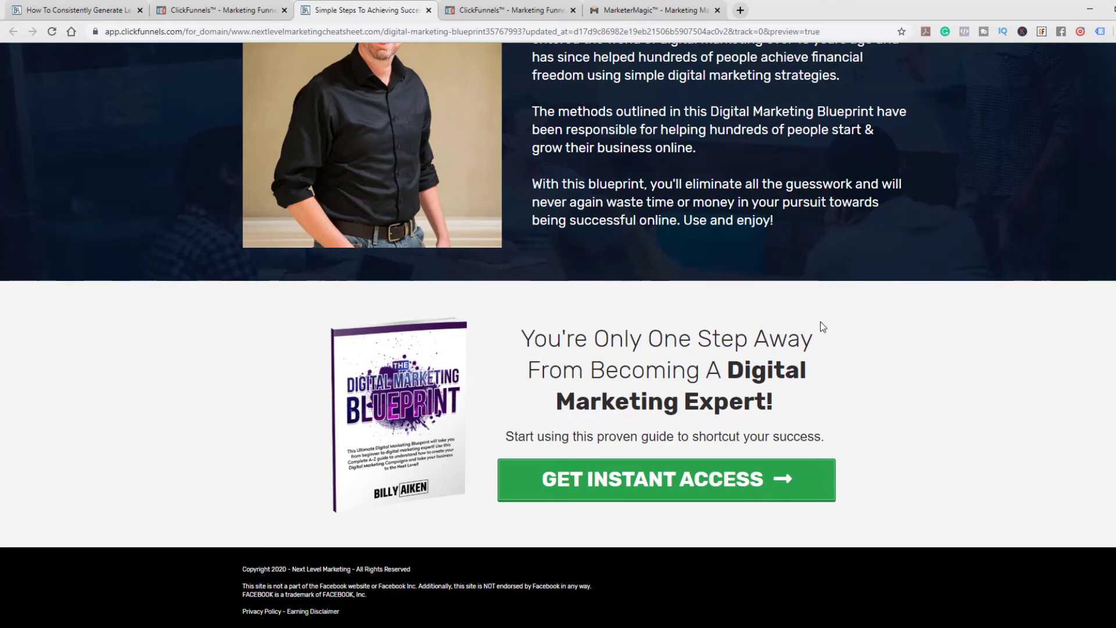
{"action": "scroll", "coordinate": [940, 284], "scroll_direction": "up", "scroll_amount": 20}
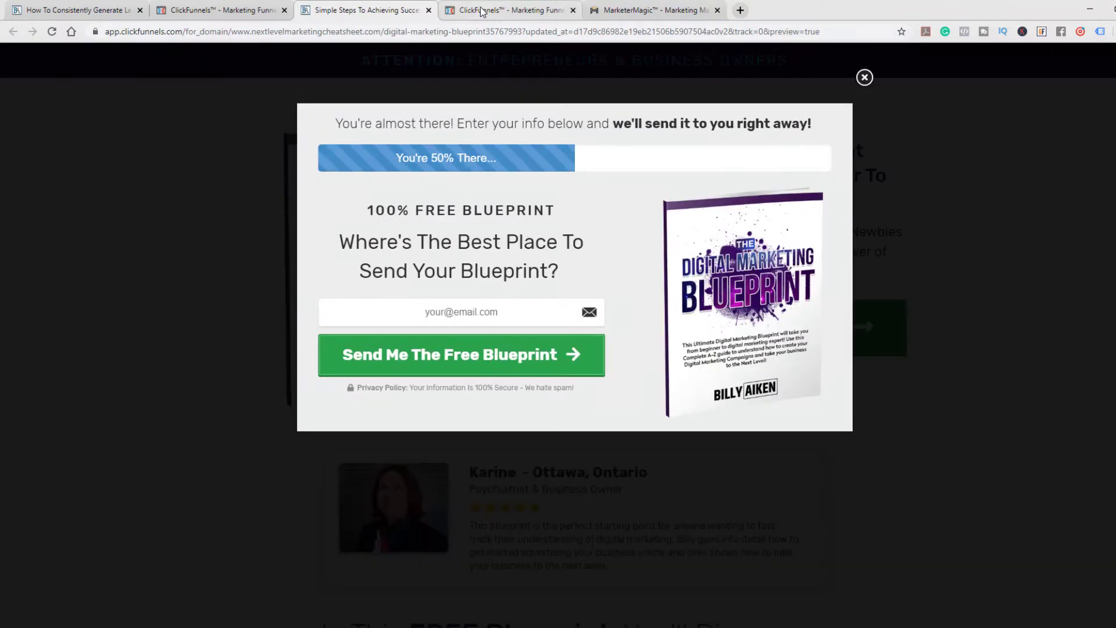
{"action": "left_click", "coordinate": [503, 10]}
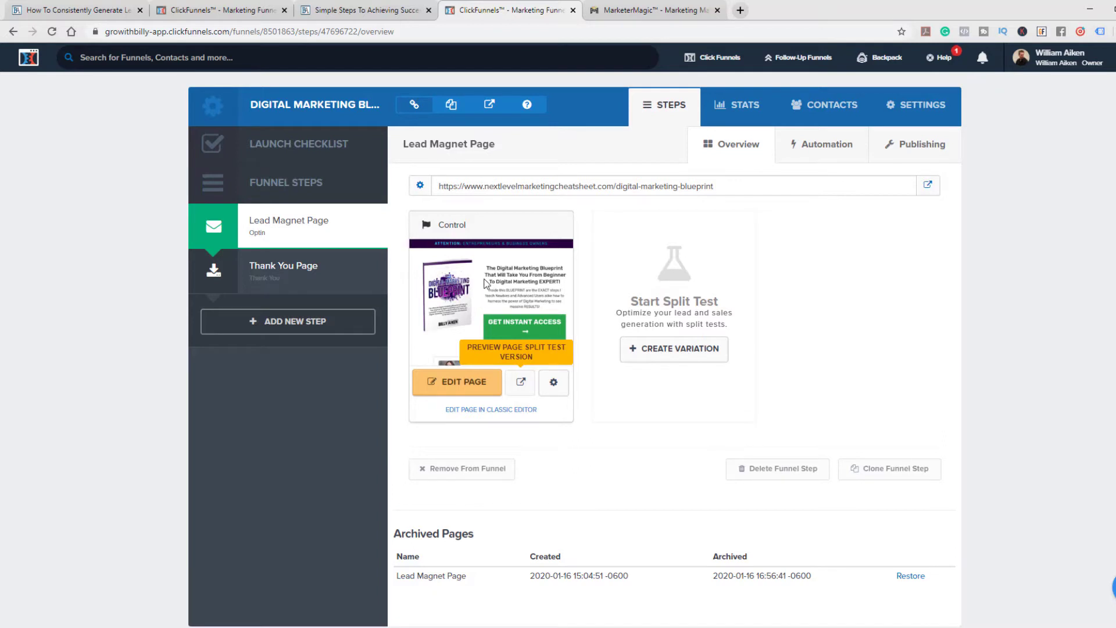
Switch to MarketerMagic and look through the tools offered under EmailVerifier, WorkHub and MiniMe
{"action": "left_click", "coordinate": [635, 10]}
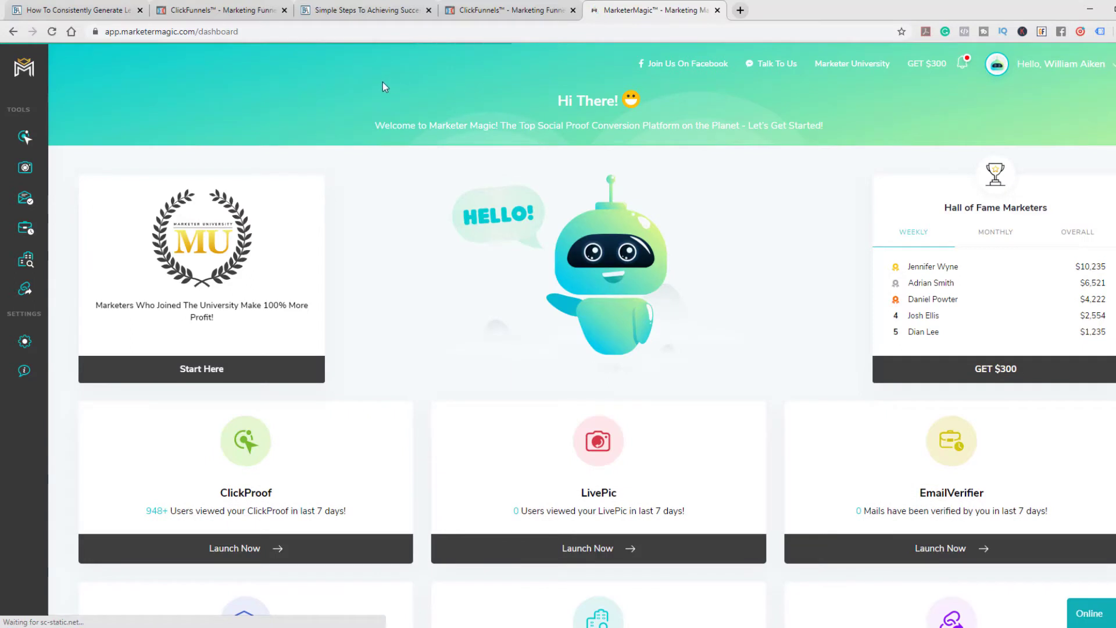
{"action": "mouse_move", "coordinate": [45, 143]}
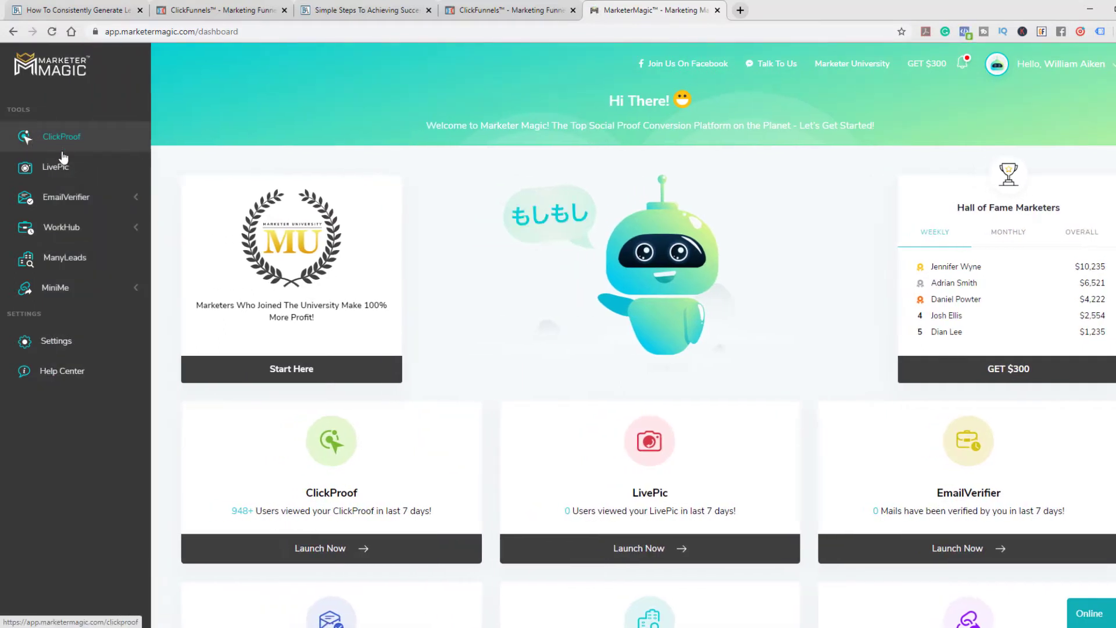
{"action": "left_click", "coordinate": [135, 200]}
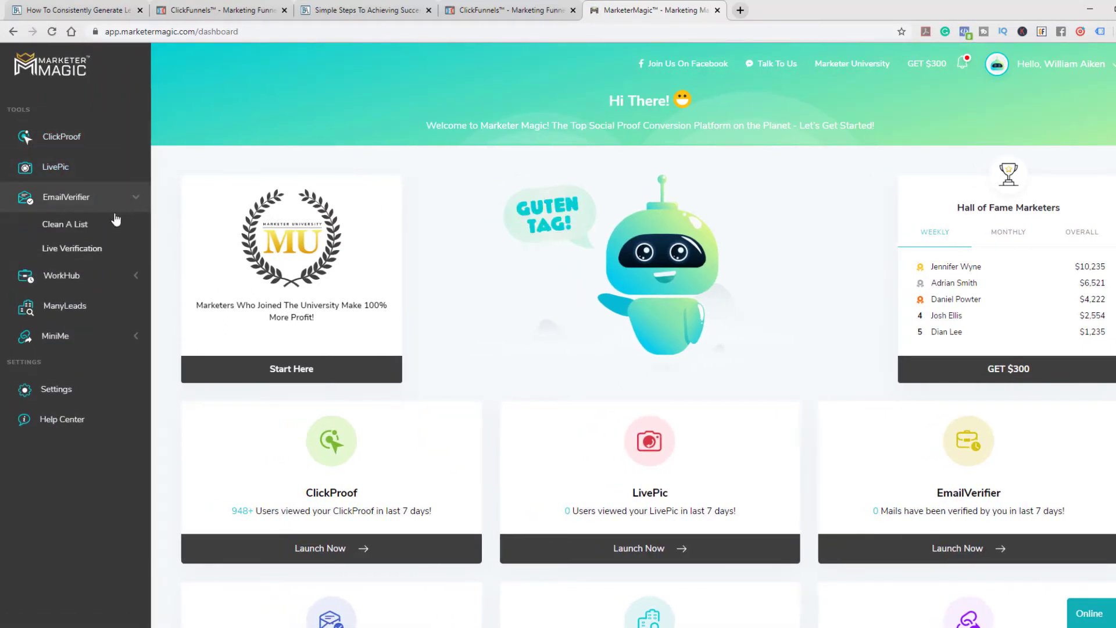
{"action": "left_click", "coordinate": [136, 276]}
{"action": "left_click", "coordinate": [128, 442]}
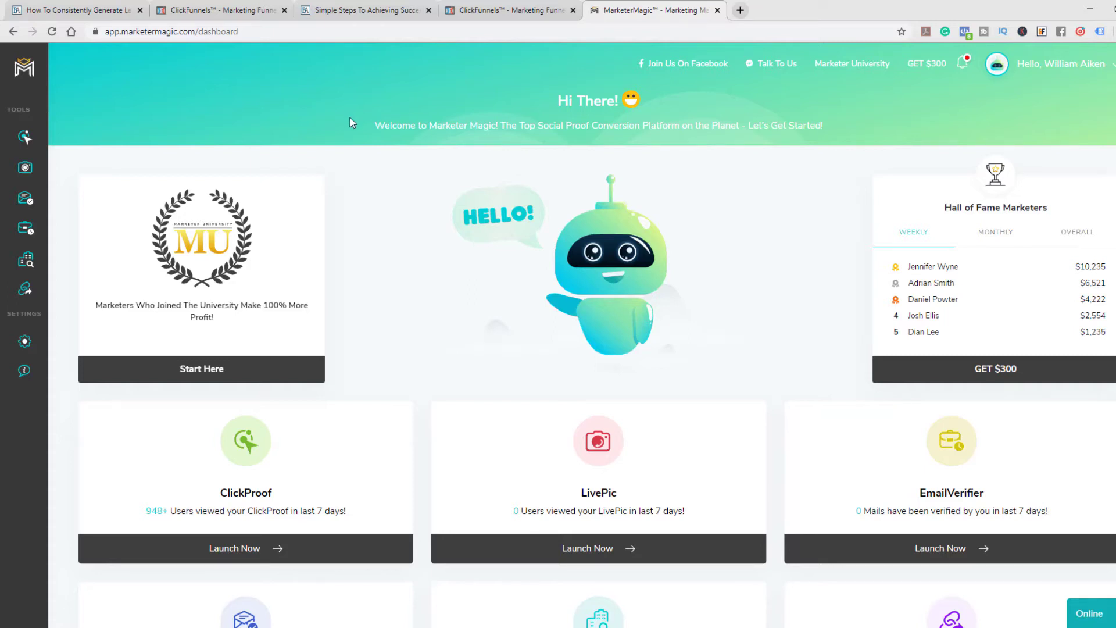
Create a new ClickProof campaign named "Blueprint Offer"
{"action": "mouse_move", "coordinate": [44, 151]}
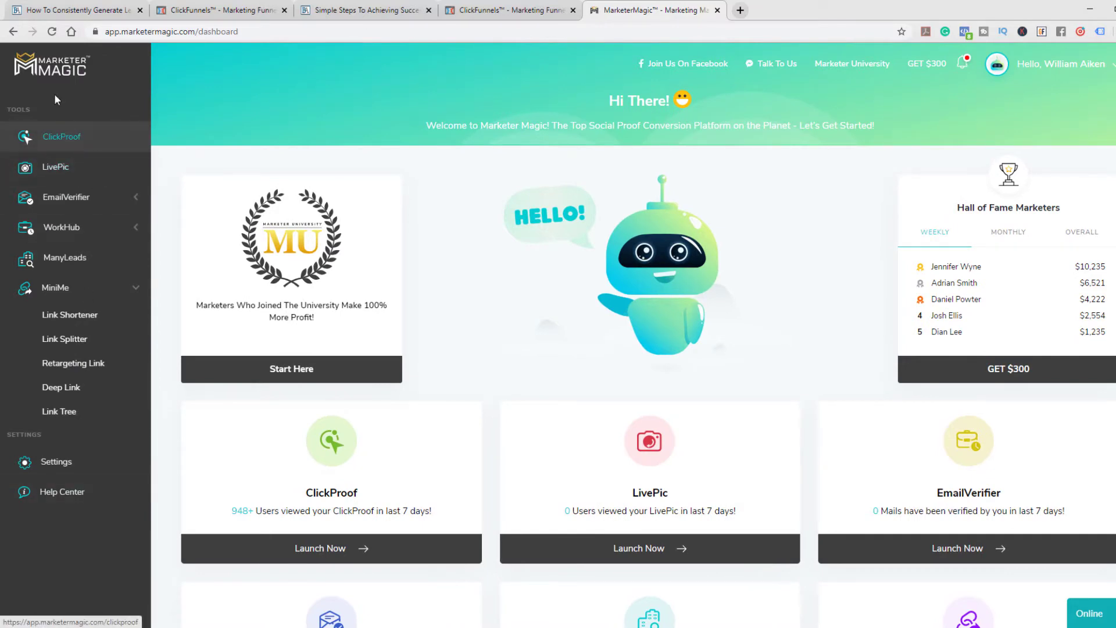
{"action": "left_click", "coordinate": [66, 144]}
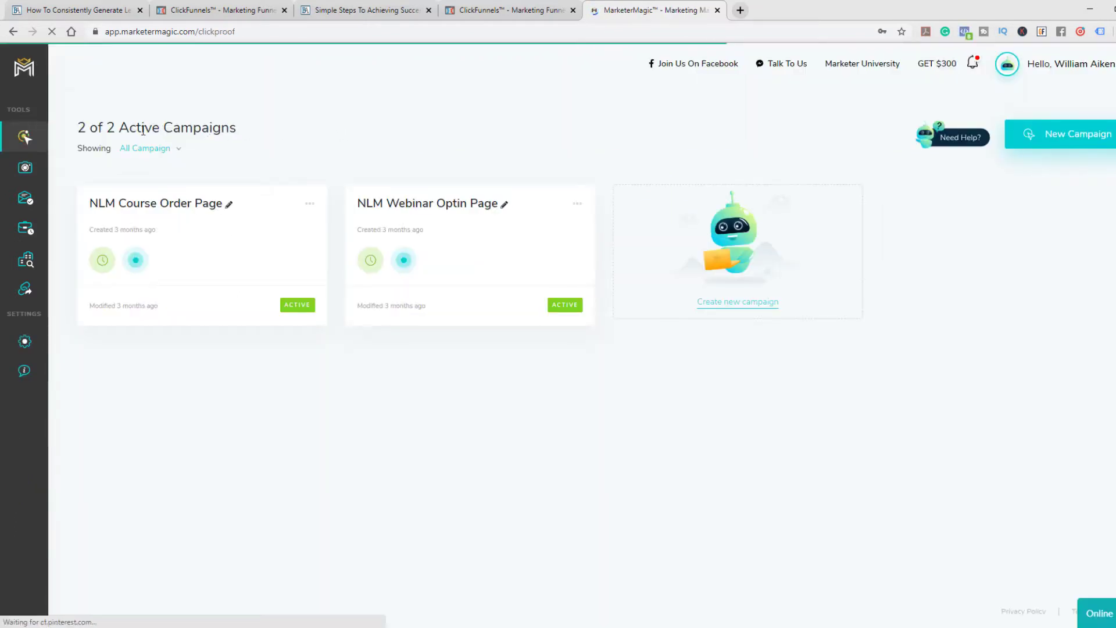
{"action": "left_click", "coordinate": [752, 314]}
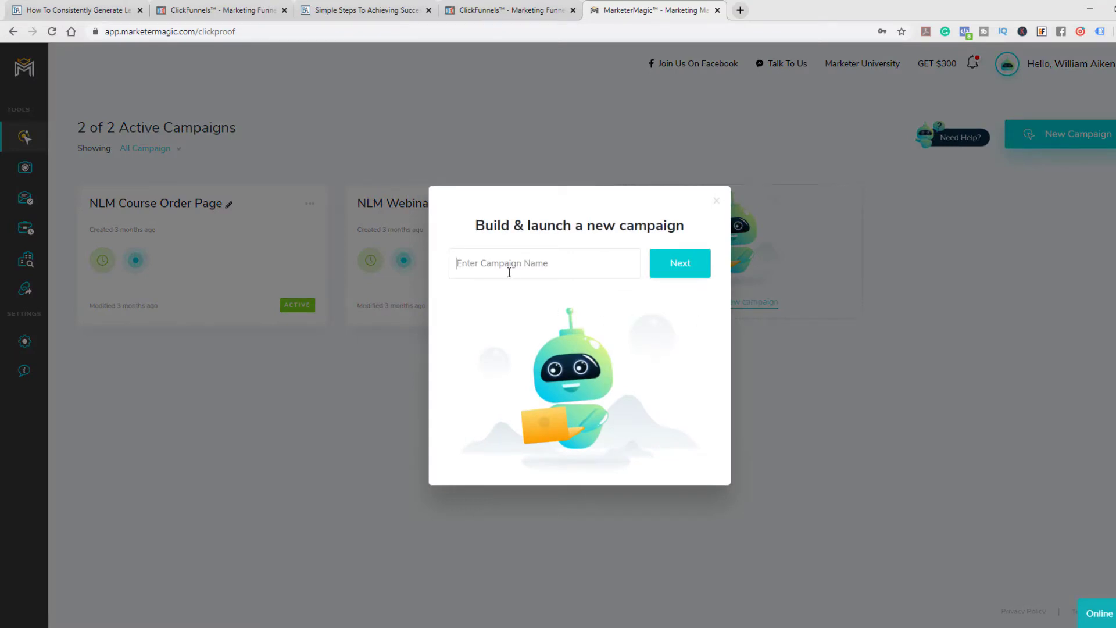
{"action": "type", "text": "Blueprint Offer"}
{"action": "left_click", "coordinate": [685, 268]}
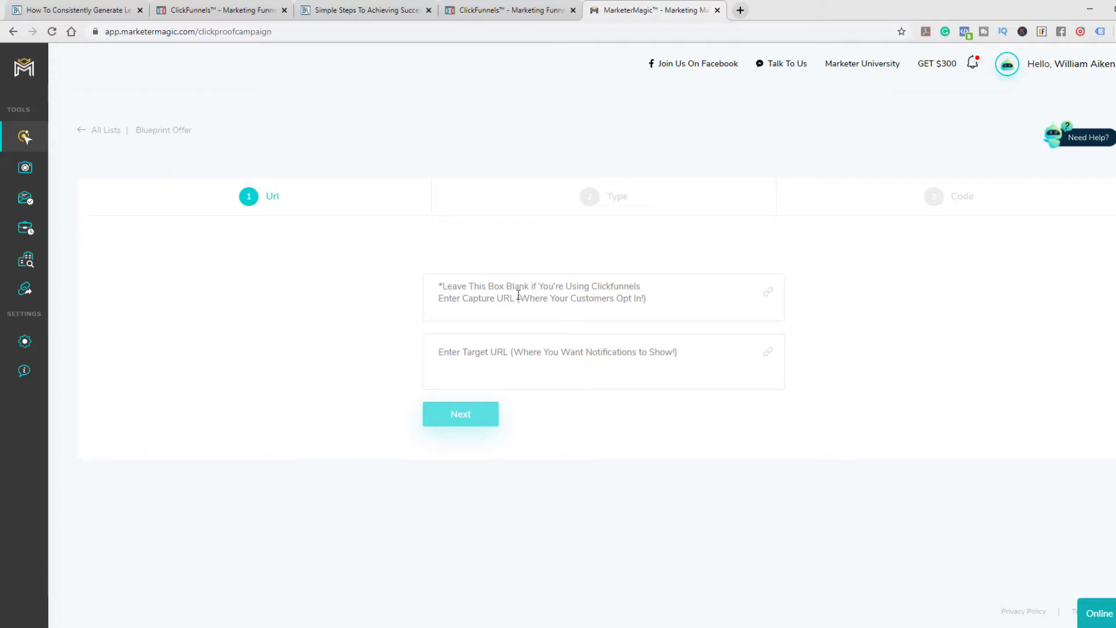
Switch to ClickFunnels, open the Lead Magnet Page's live version and copy its full web address
{"action": "mouse_move", "coordinate": [75, 369]}
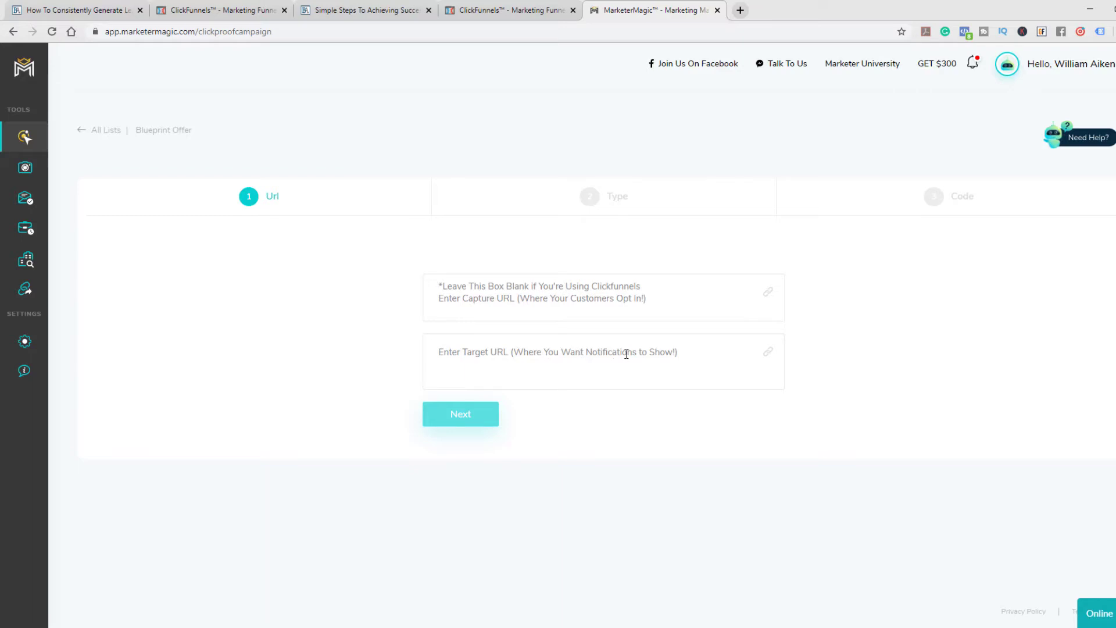
{"action": "left_click", "coordinate": [506, 10]}
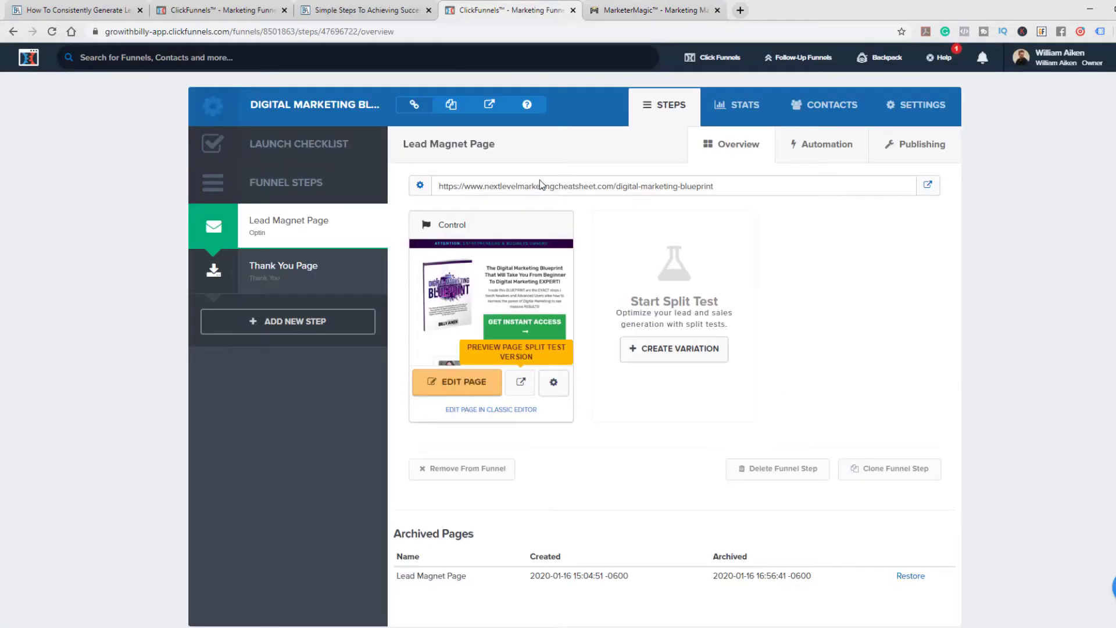
{"action": "left_click", "coordinate": [929, 189]}
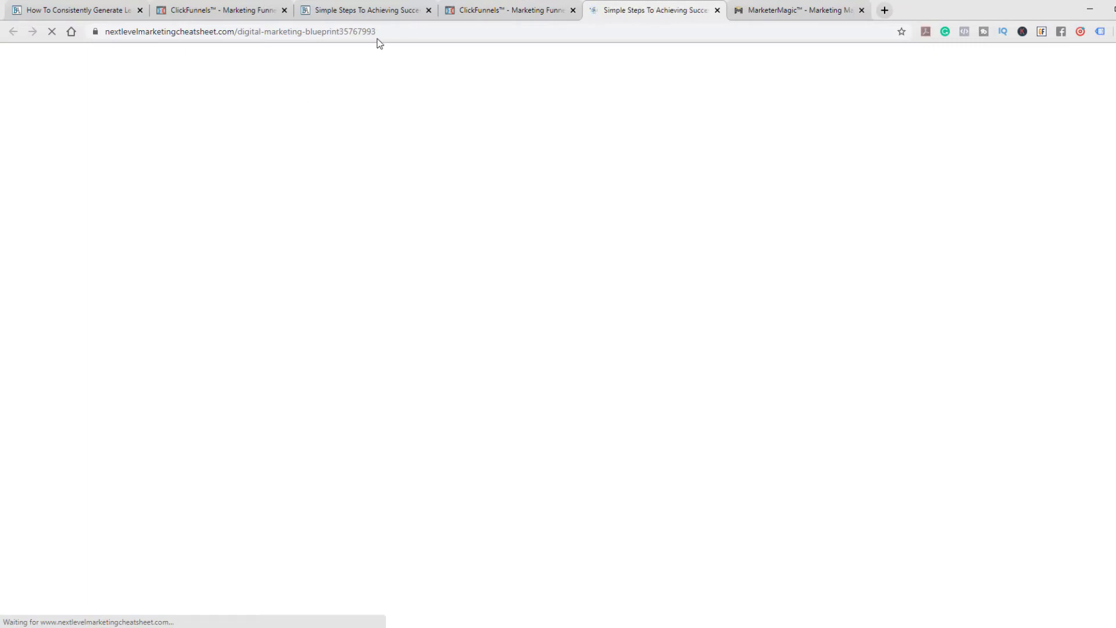
{"action": "left_click_drag", "start_coordinate": [376, 31], "coordinate": [99, 32]}
{"action": "key", "text": "ctrl+c"}
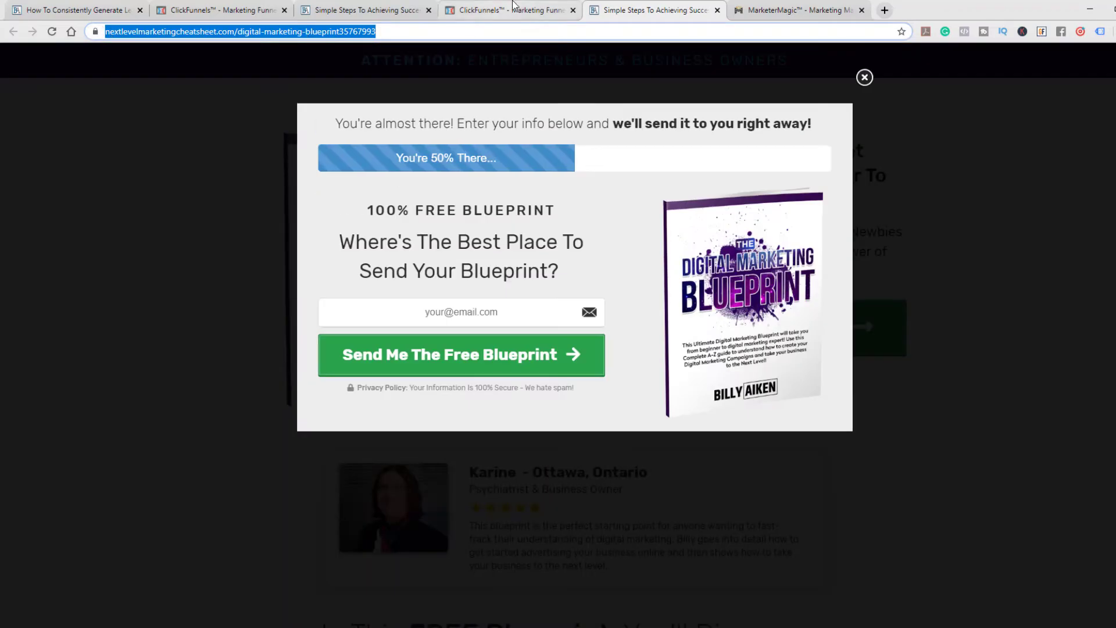
{"action": "left_click", "coordinate": [820, 10]}
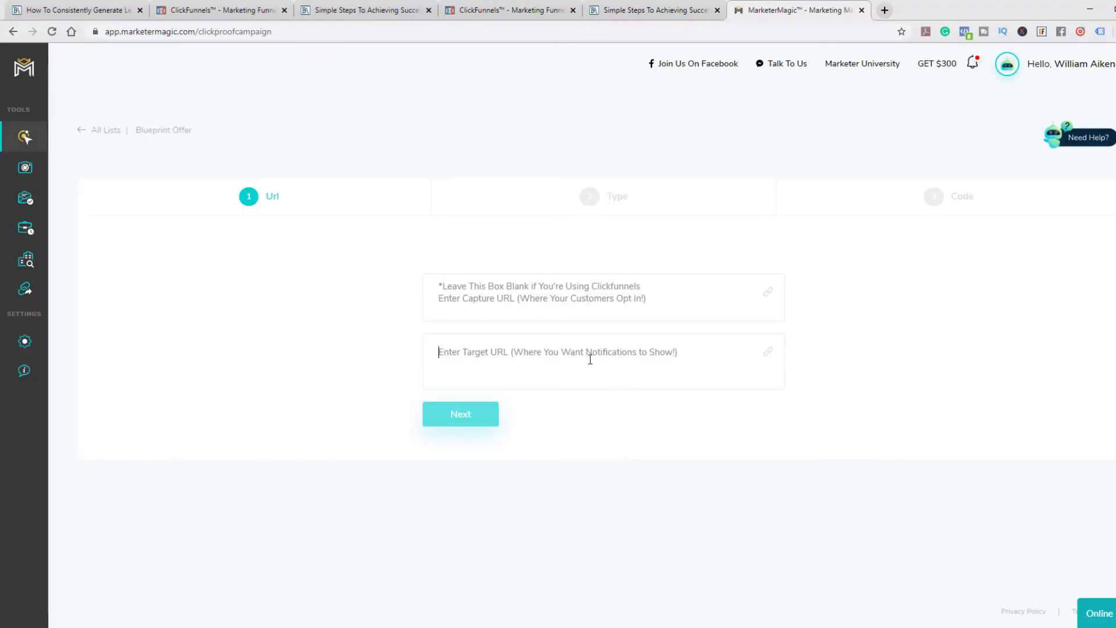
{"action": "key", "text": "ctrl+v"}
{"action": "key", "text": "Return"}
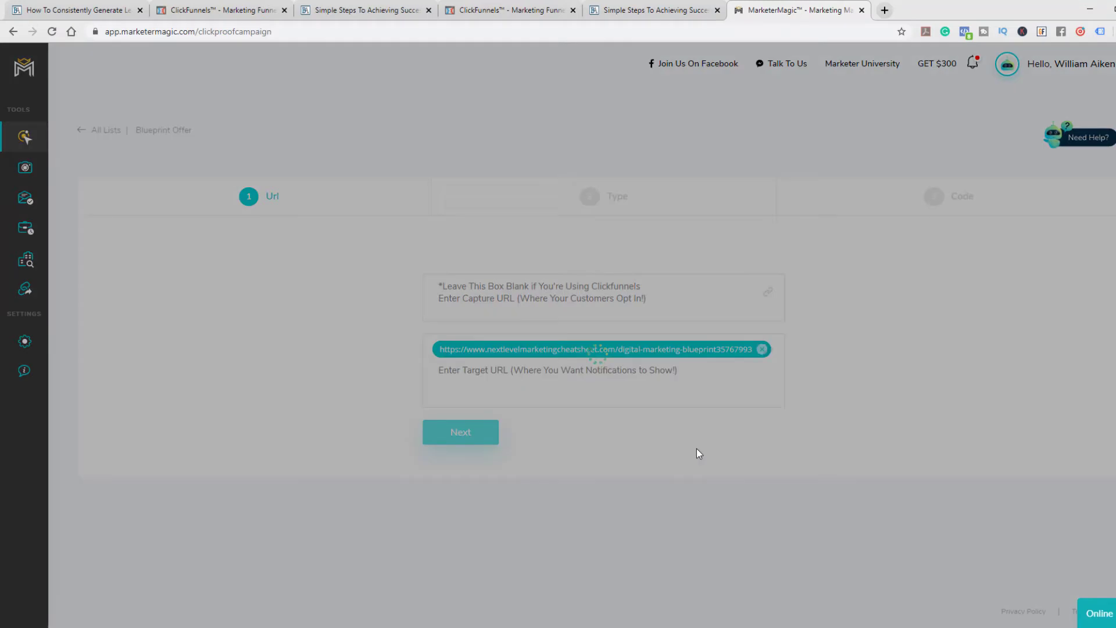
{"action": "left_click", "coordinate": [459, 435]}
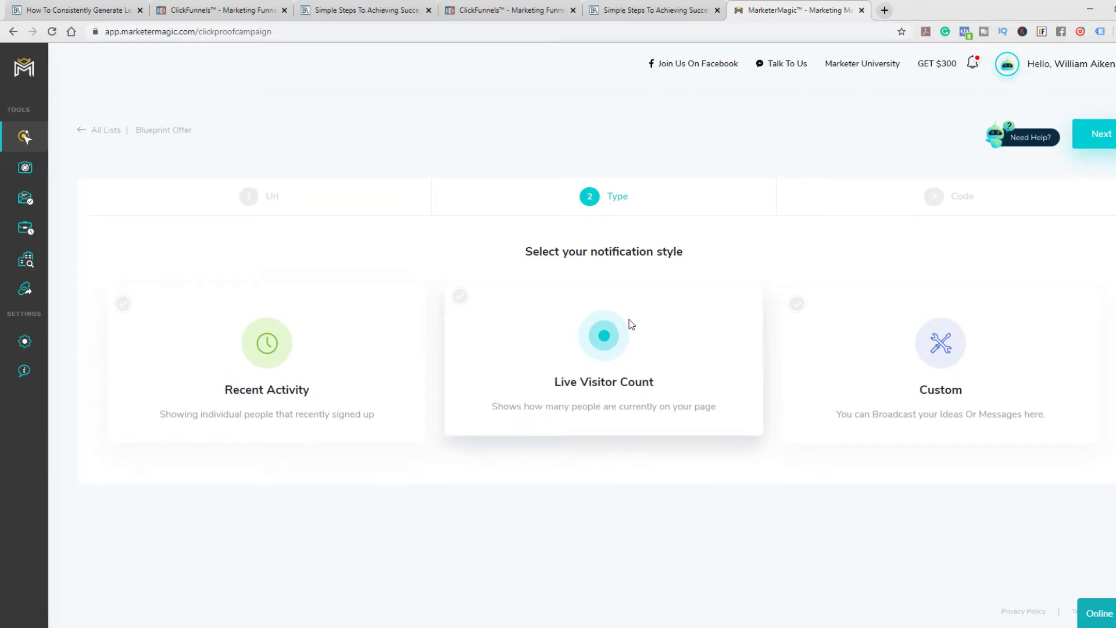
Select Recent Activity and Live Visitor Count as the campaign's notification styles
{"action": "left_click", "coordinate": [943, 353]}
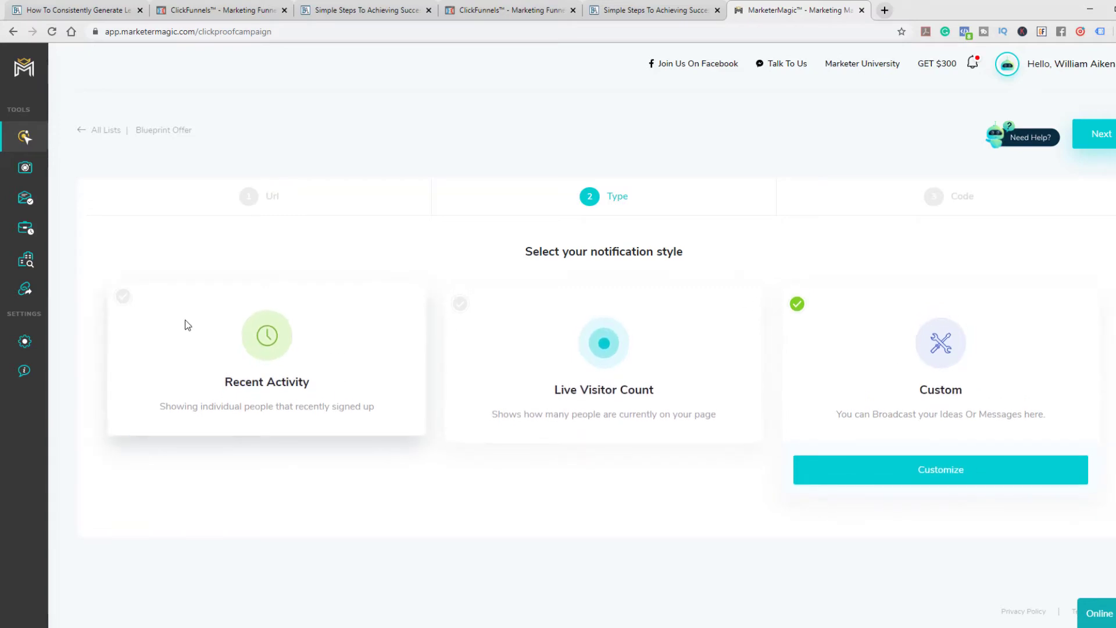
{"action": "left_click", "coordinate": [284, 365]}
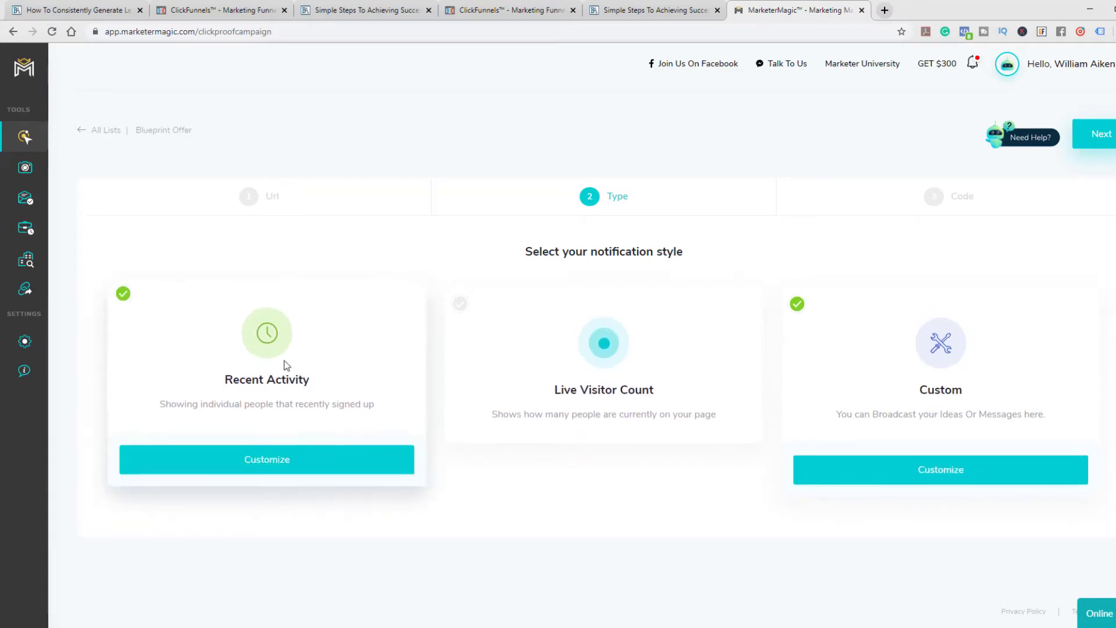
{"action": "left_click", "coordinate": [798, 302]}
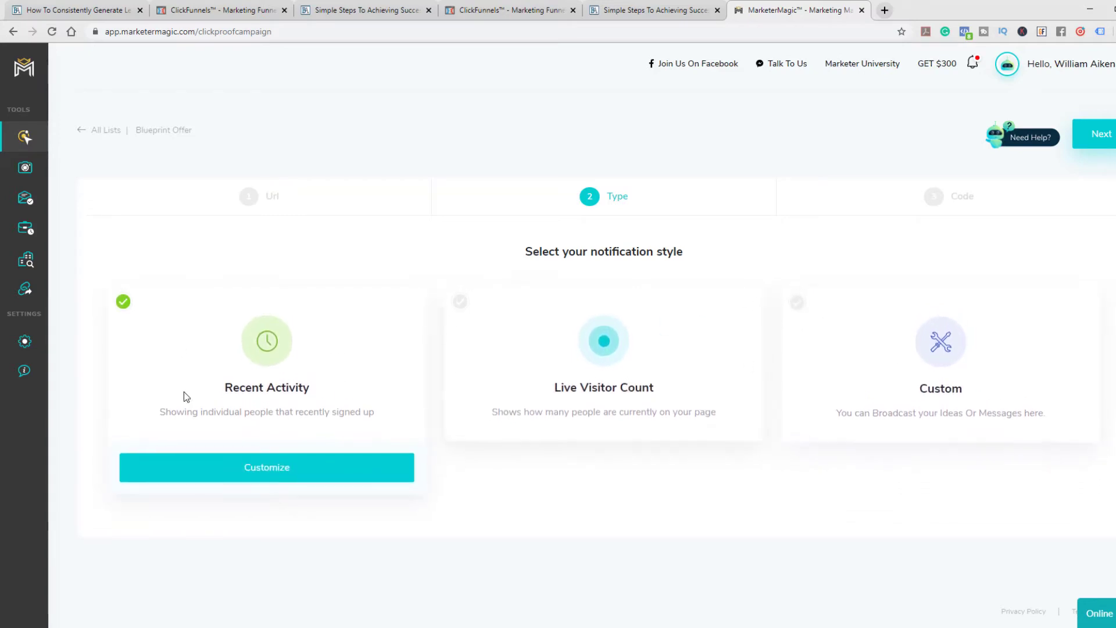
{"action": "left_click", "coordinate": [461, 298]}
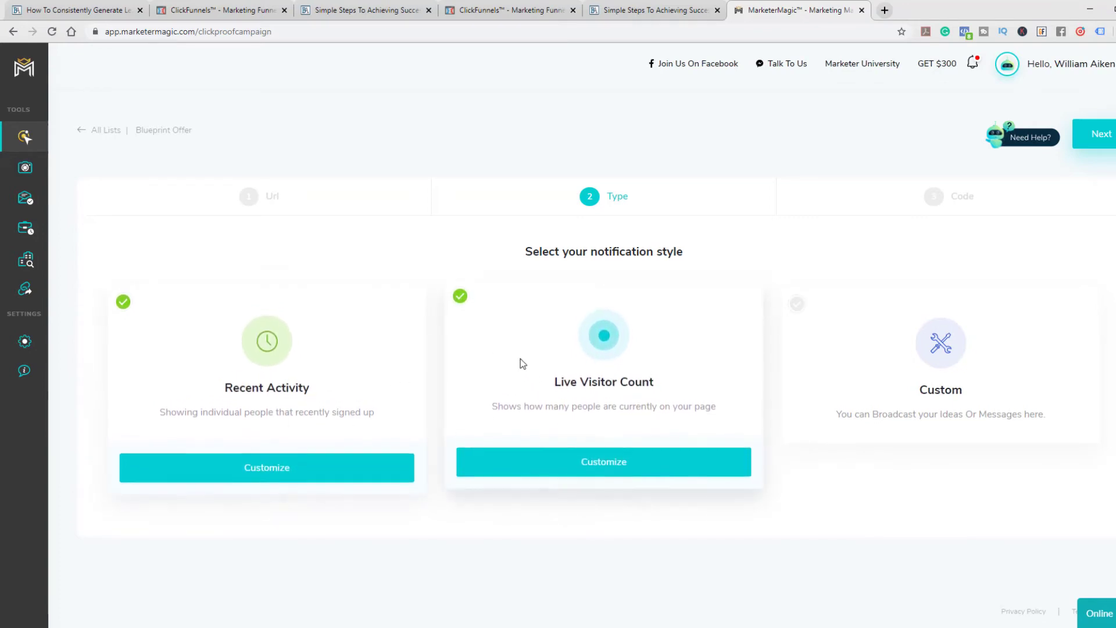
Customize the Recent Activity notification with the message "Recently signed up" and preview it
{"action": "left_click", "coordinate": [264, 463]}
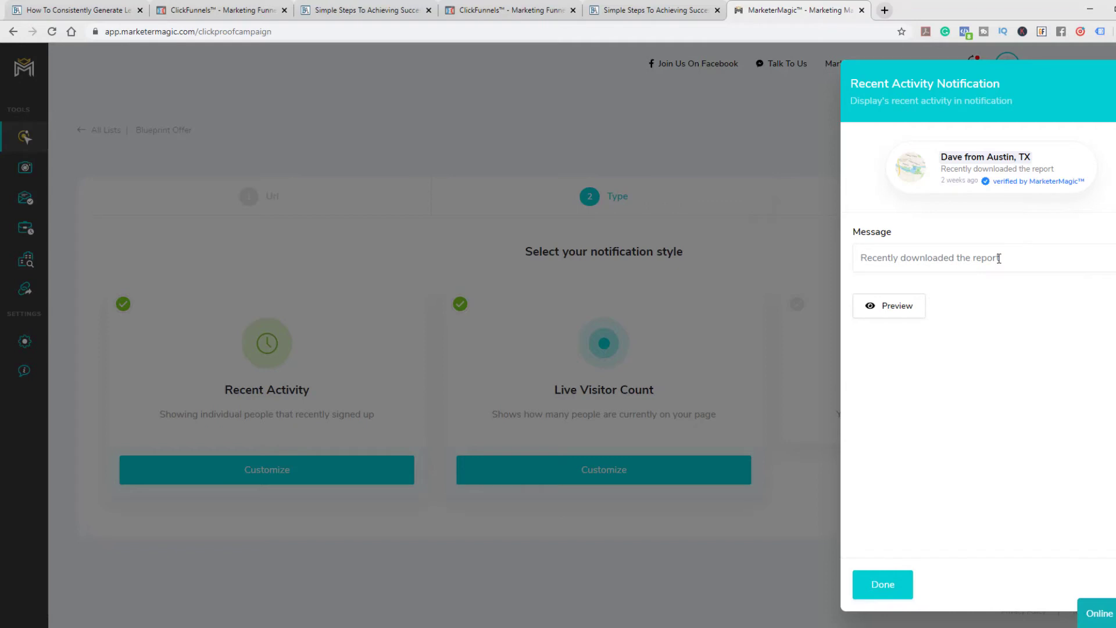
{"action": "type", "text": "Recently"}
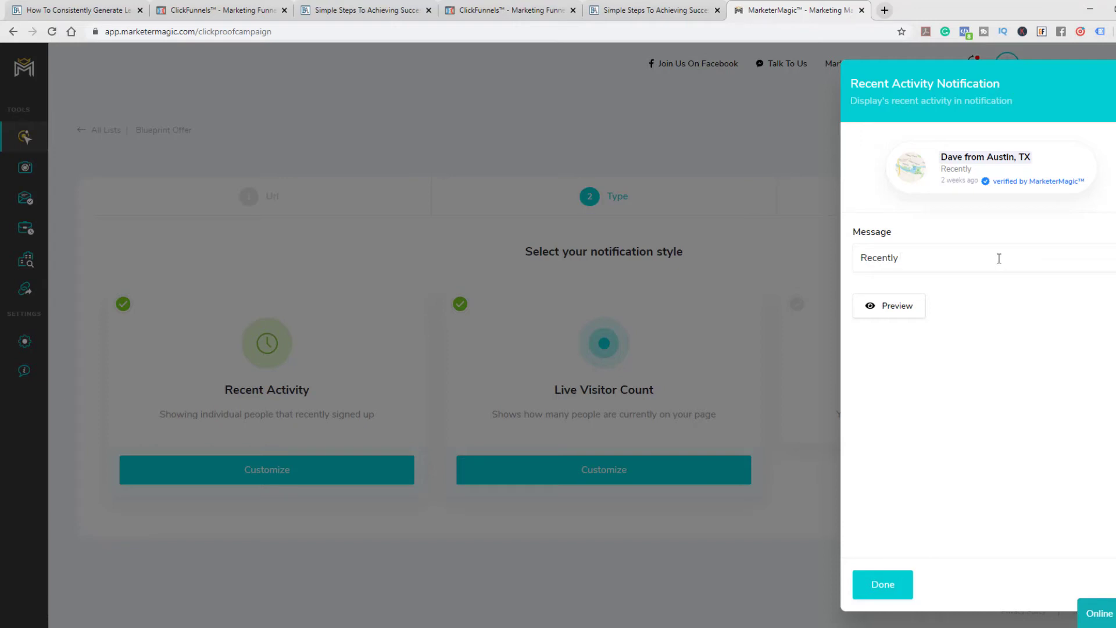
{"action": "type", "text": " signed up"}
{"action": "left_click", "coordinate": [898, 307]}
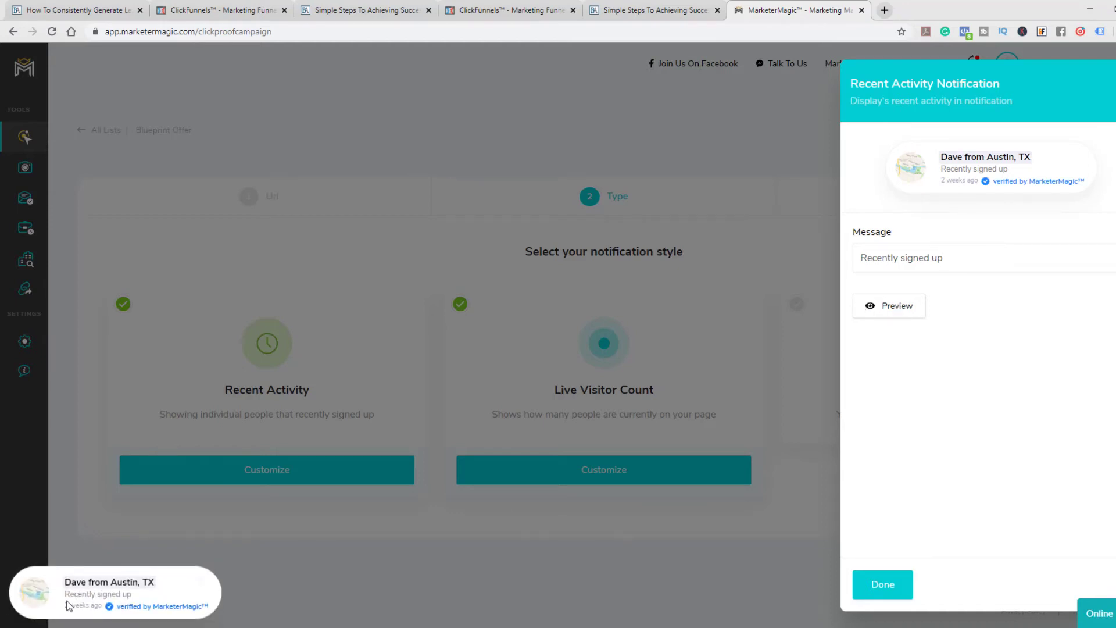
{"action": "left_click", "coordinate": [969, 257]}
{"action": "type", "text": "for the Blu"}
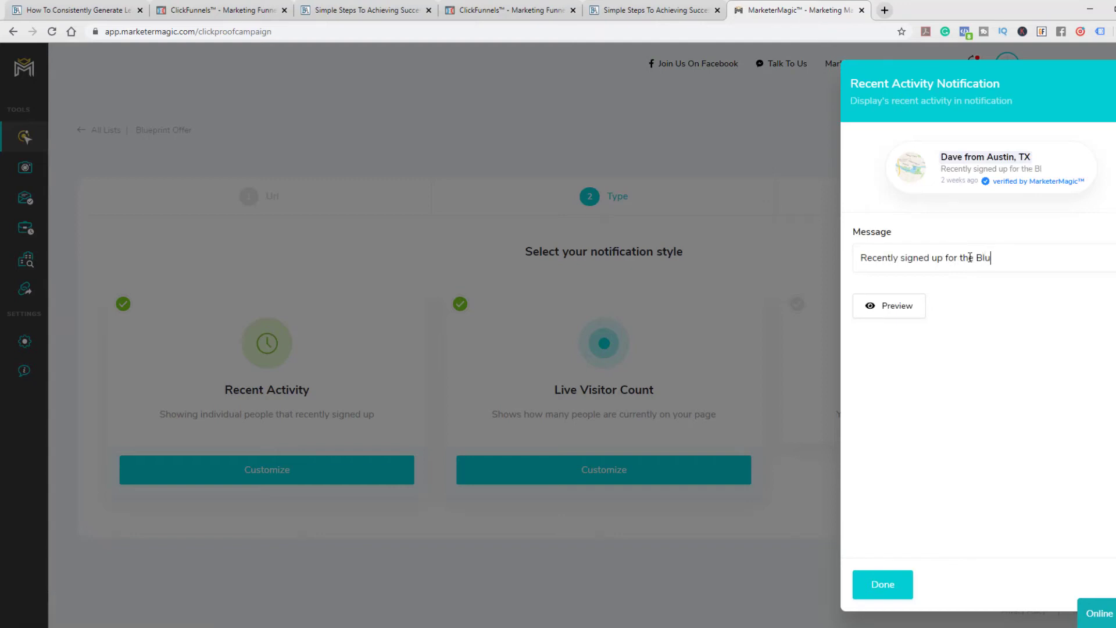
{"action": "type", "text": "epr"}
{"action": "key", "text": "BackSpace"}
{"action": "key", "text": "BackSpace"}
{"action": "key", "text": "BackSpace"}
{"action": "key", "text": "BackSpace"}
{"action": "key", "text": "BackSpace"}
{"action": "key", "text": "BackSpace"}
{"action": "key", "text": "BackSpace"}
{"action": "key", "text": "BackSpace"}
{"action": "key", "text": "BackSpace"}
{"action": "key", "text": "BackSpace"}
{"action": "key", "text": "BackSpace"}
{"action": "key", "text": "BackSpace"}
{"action": "key", "text": "BackSpace"}
{"action": "key", "text": "BackSpace"}
{"action": "key", "text": "BackSpace"}
{"action": "key", "text": "BackSpace"}
{"action": "key", "text": "BackSpace"}
{"action": "key", "text": "BackSpace"}
{"action": "key", "text": "BackSpace"}
{"action": "key", "text": "BackSpace"}
{"action": "type", "text": "d up"}
Preview the Recent Activity notification once more and finish its customization
{"action": "left_click", "coordinate": [906, 312]}
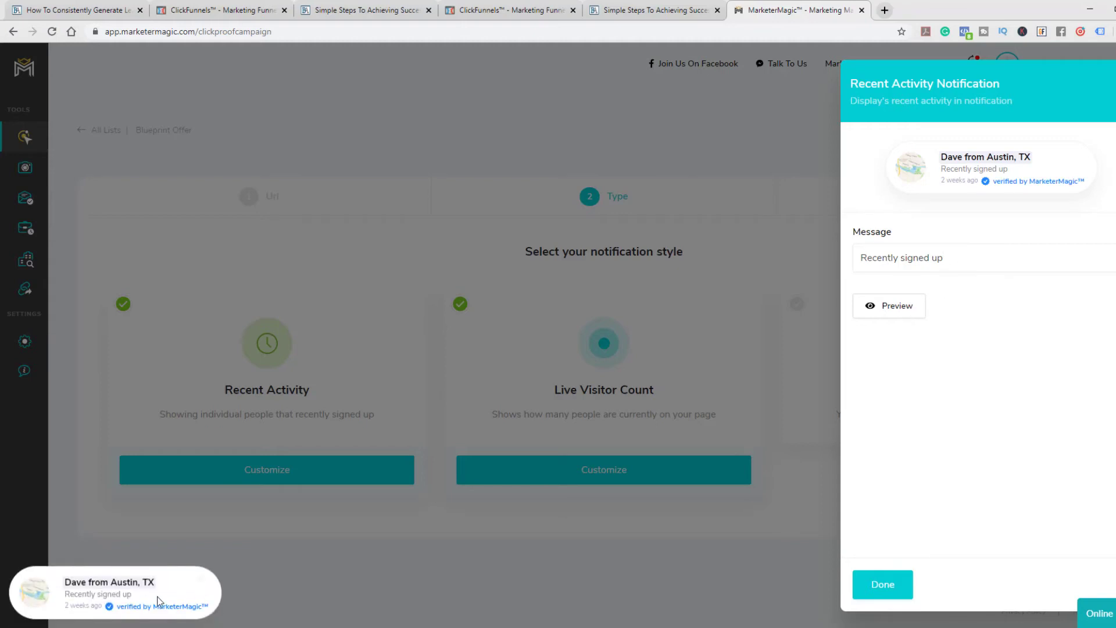
{"action": "left_click", "coordinate": [880, 584]}
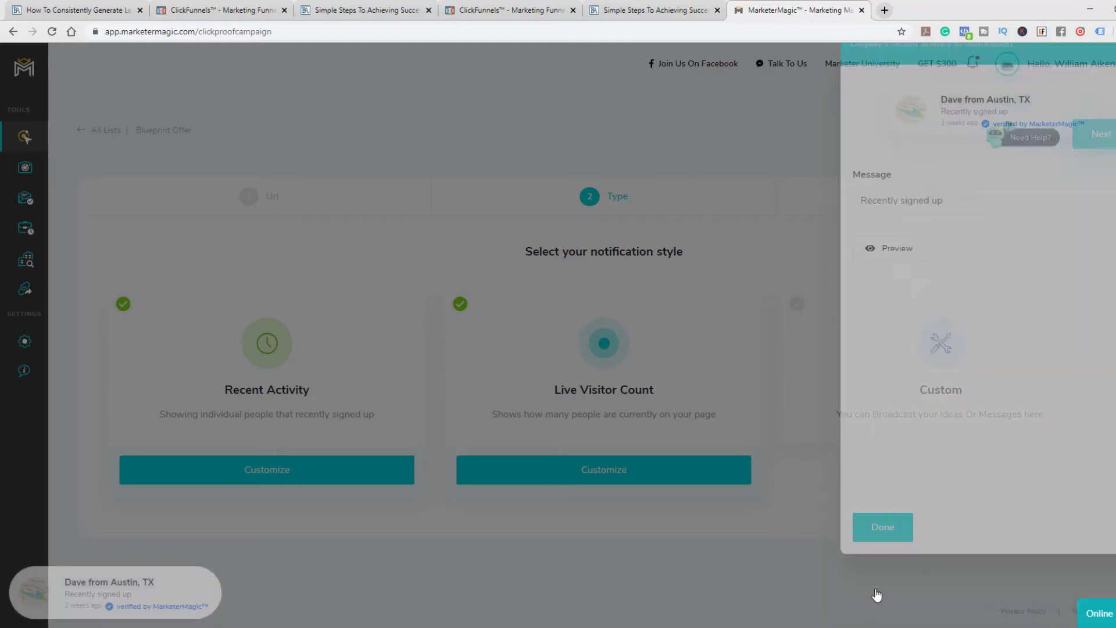
Accept the Live Visitor Count notification's default message and continue to the campaign's code snippets for the ClickFunnels webhook
{"action": "left_click", "coordinate": [609, 461]}
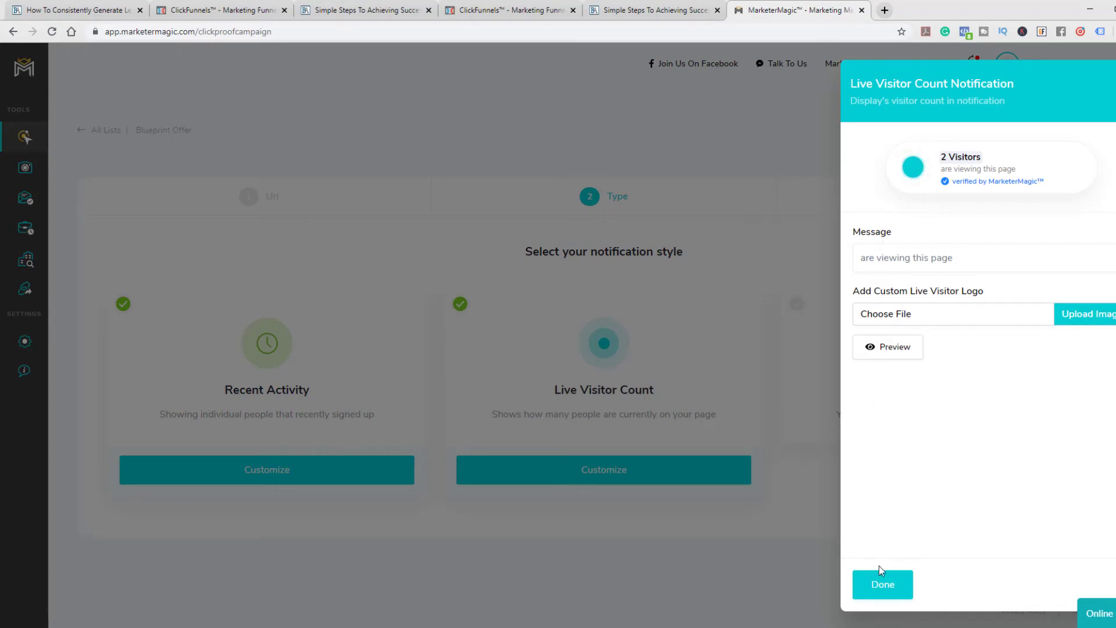
{"action": "left_click", "coordinate": [883, 584]}
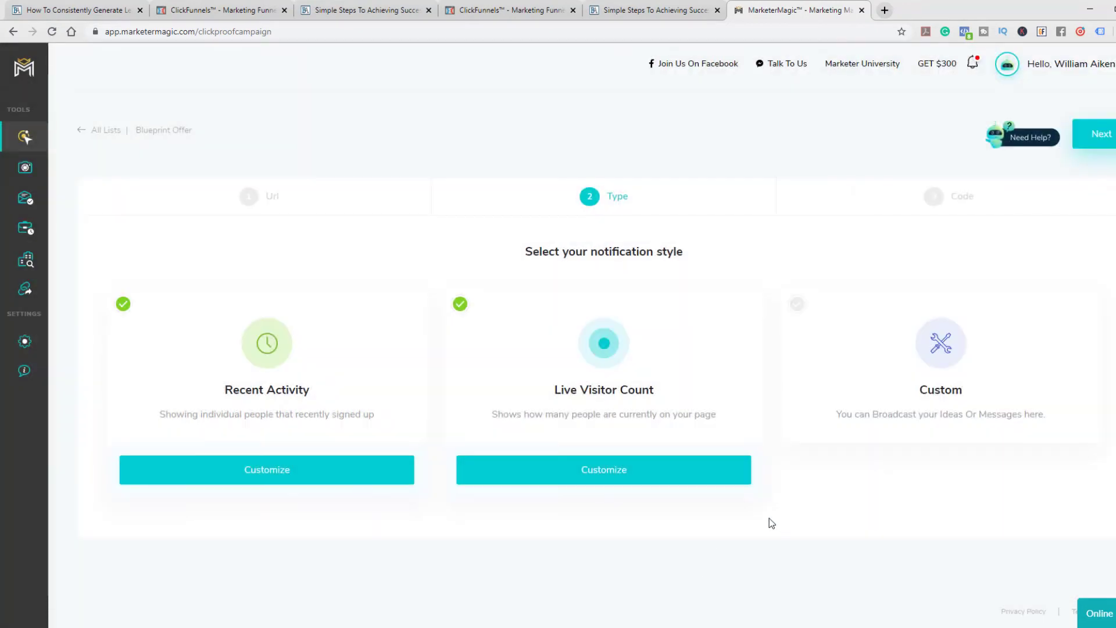
{"action": "left_click", "coordinate": [1099, 139]}
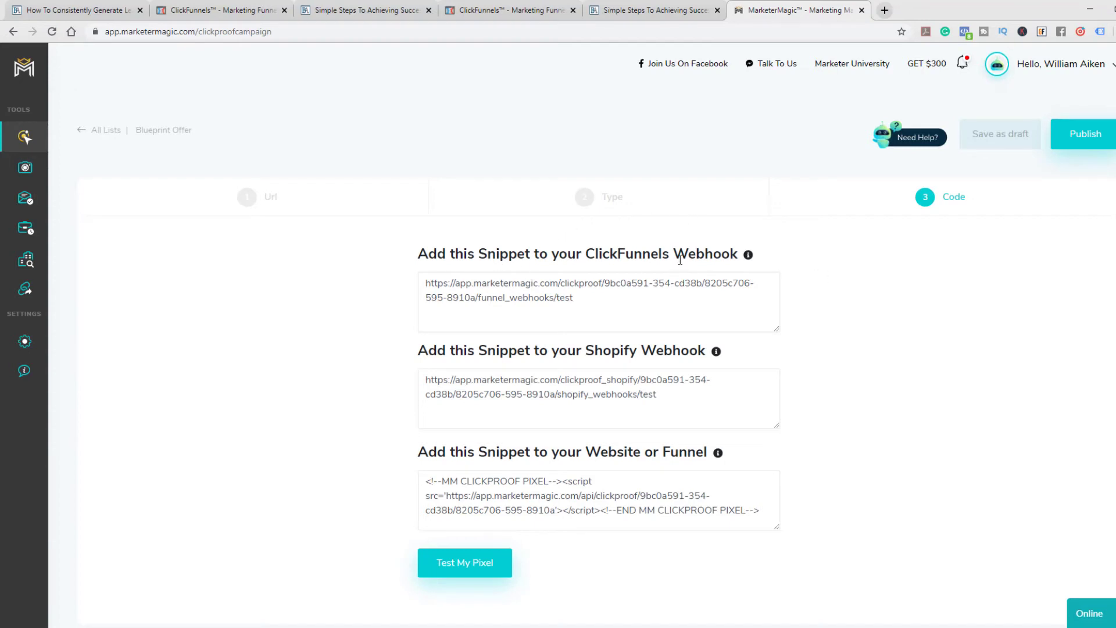
{"action": "left_click_drag", "start_coordinate": [676, 254], "coordinate": [735, 252]}
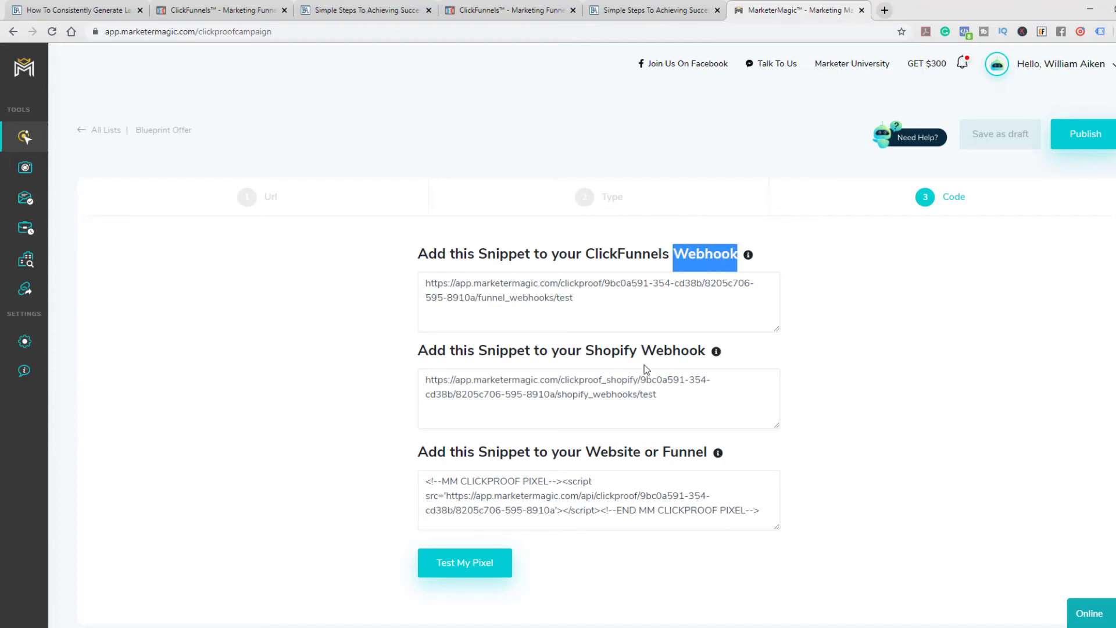
Review the ClickProof snippet headings and briefly check the help video for the Code stage
{"action": "left_click", "coordinate": [603, 450]}
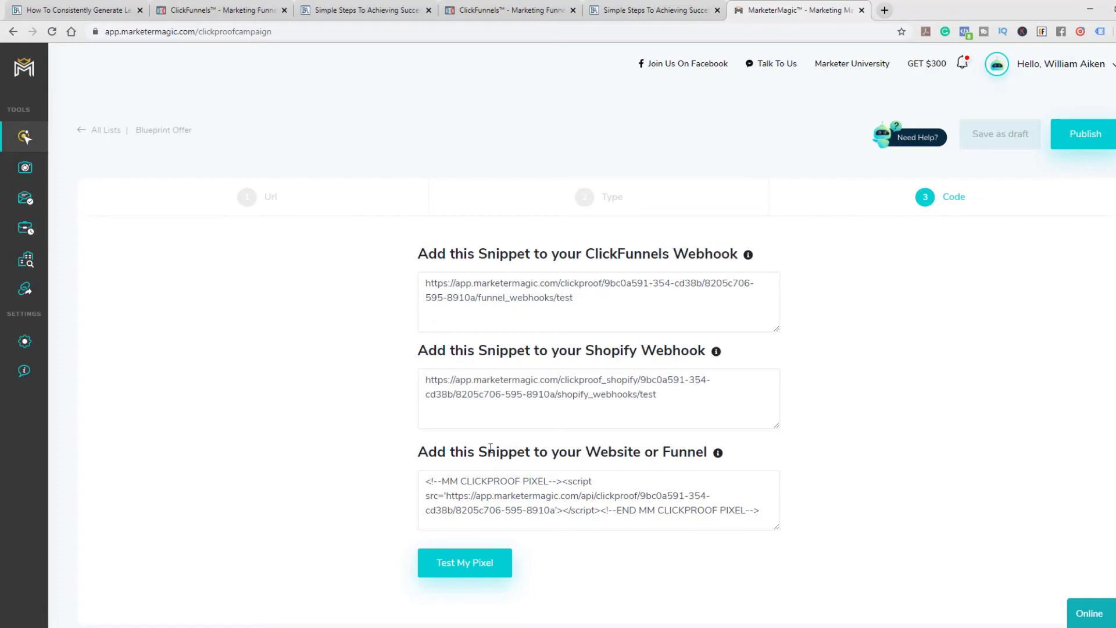
{"action": "left_click_drag", "start_coordinate": [483, 451], "coordinate": [709, 455]}
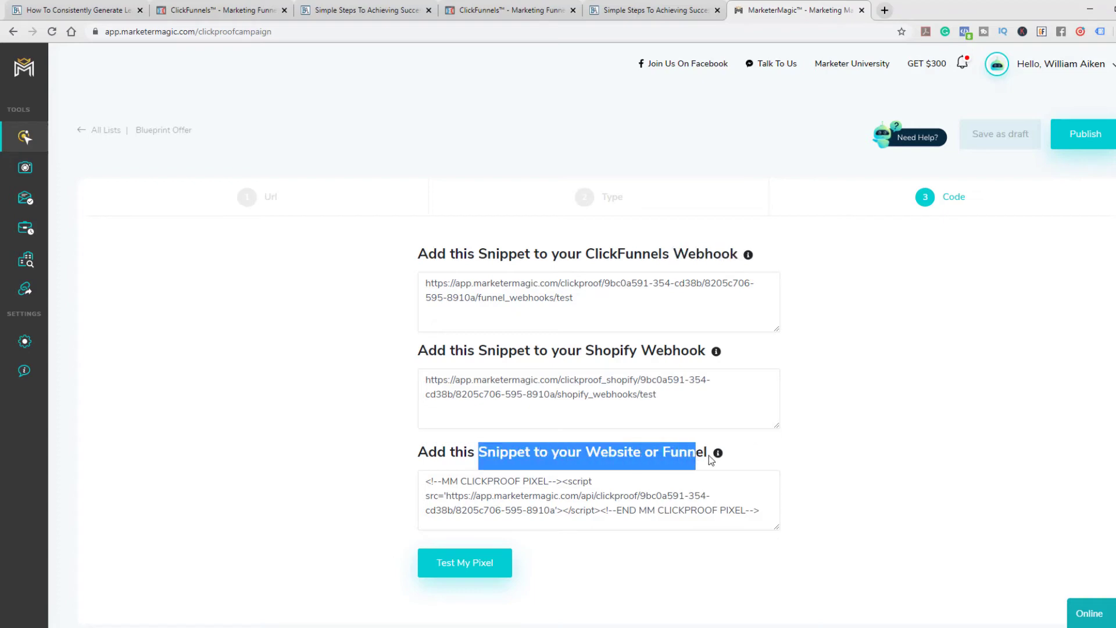
{"action": "left_click", "coordinate": [725, 462]}
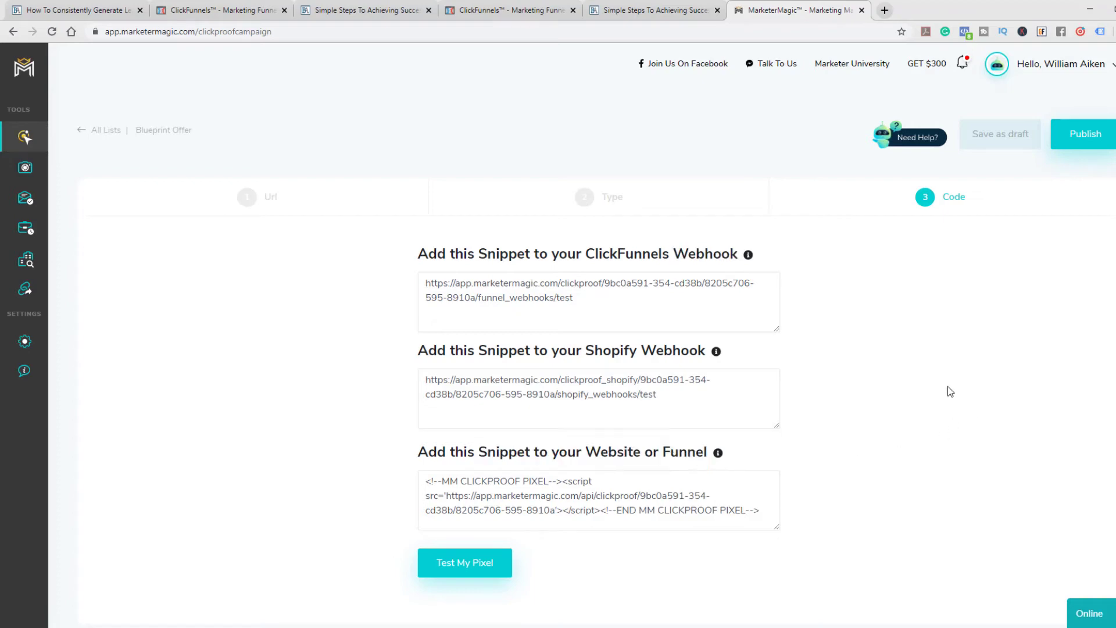
{"action": "left_click", "coordinate": [921, 140]}
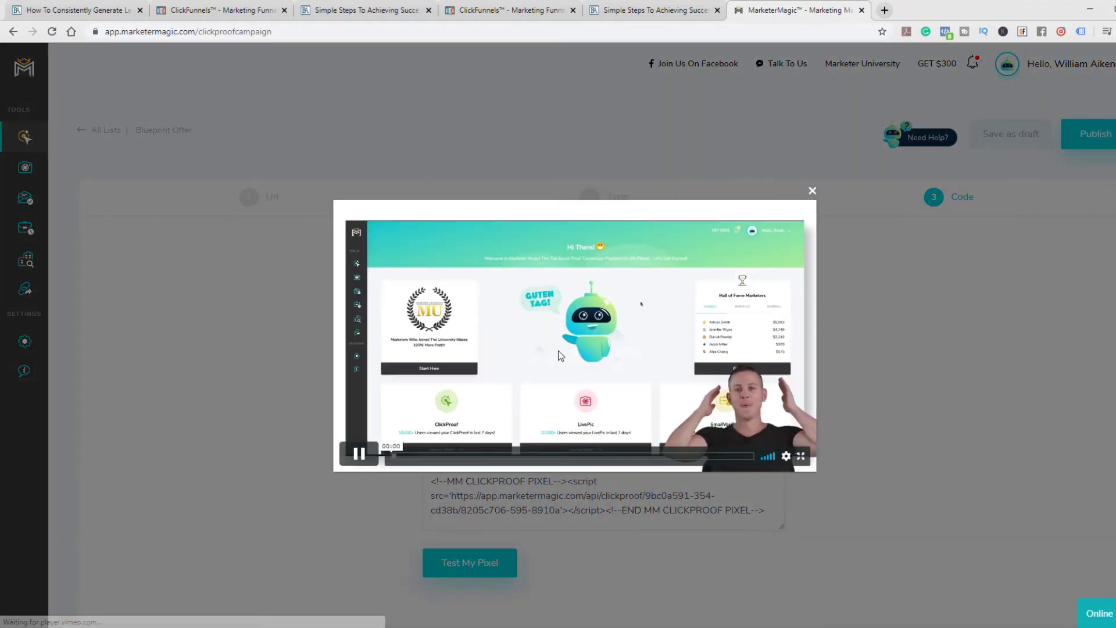
{"action": "left_click", "coordinate": [813, 191]}
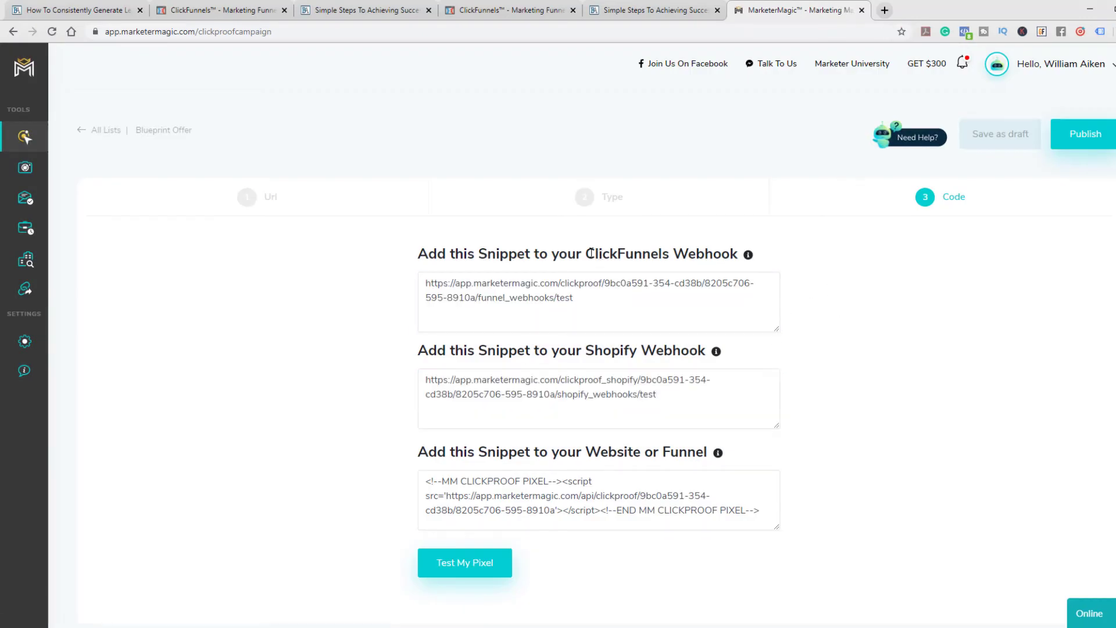
Copy the ClickFunnels webhook snippet from the campaign's Code stage
{"action": "left_click_drag", "start_coordinate": [591, 254], "coordinate": [684, 255]}
{"action": "left_click", "coordinate": [685, 255]}
{"action": "left_click", "coordinate": [579, 305]}
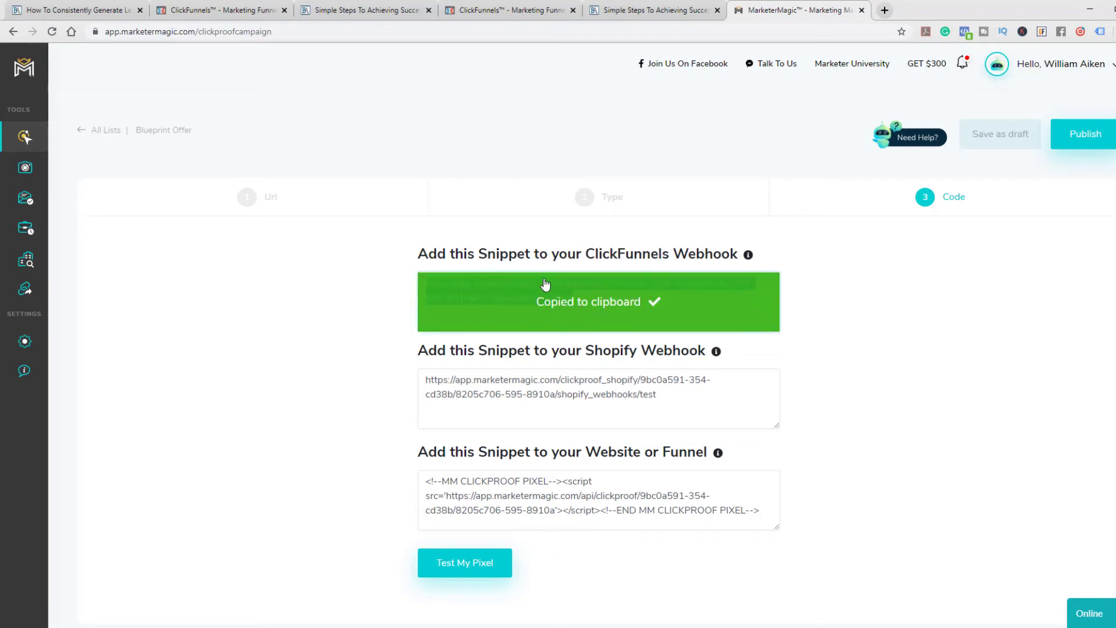
Switch to ClickFunnels and start a new funnel webhook from the Digital Marketing Blueprint funnel's settings
{"action": "left_click", "coordinate": [506, 11]}
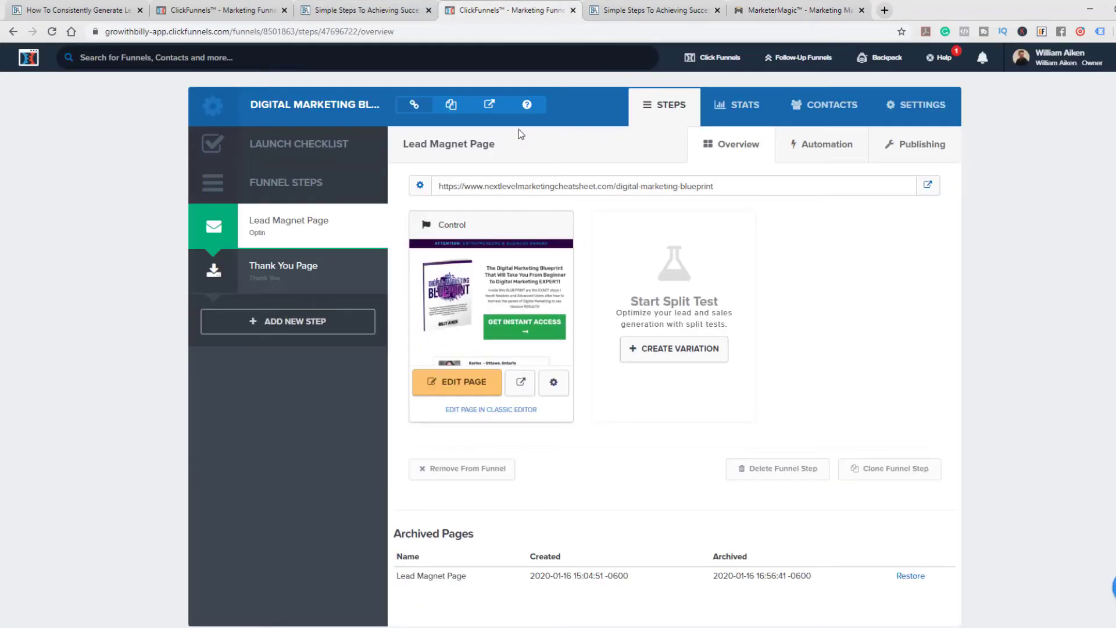
{"action": "left_click_drag", "start_coordinate": [506, 19], "coordinate": [648, 12]}
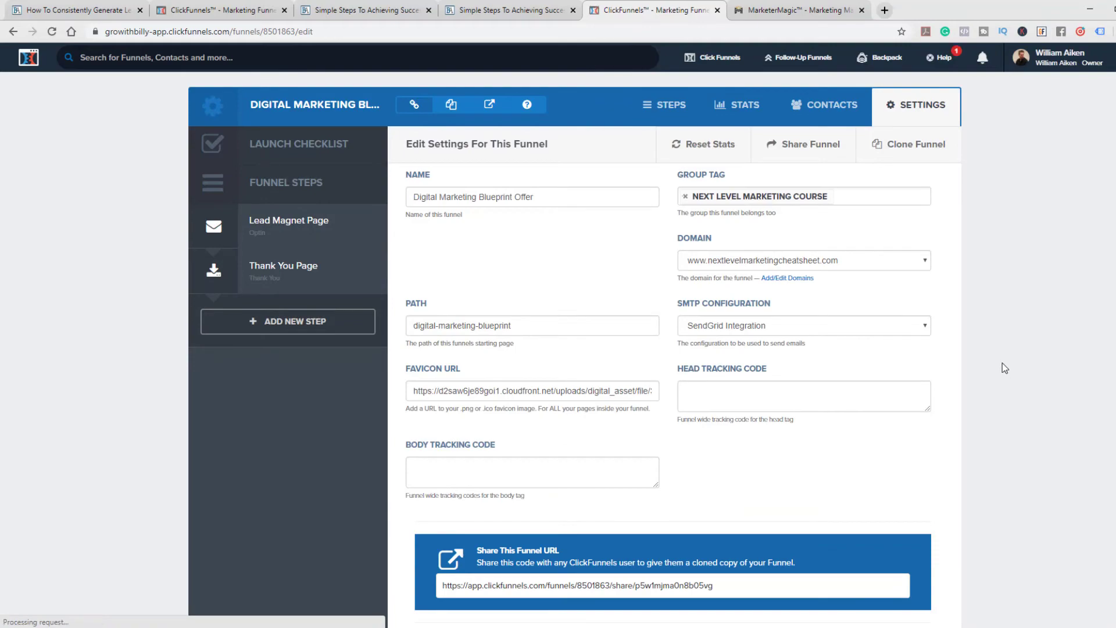
{"action": "scroll", "coordinate": [1003, 363], "scroll_direction": "down", "scroll_amount": 5}
{"action": "scroll", "coordinate": [1002, 362], "scroll_direction": "down", "scroll_amount": 15}
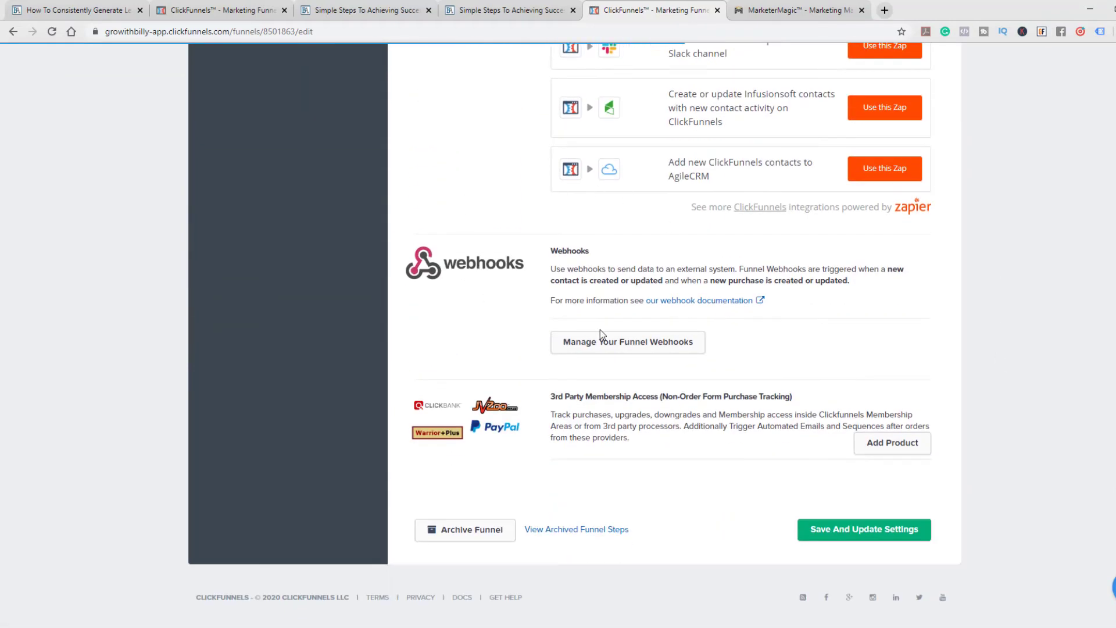
{"action": "left_click", "coordinate": [633, 348]}
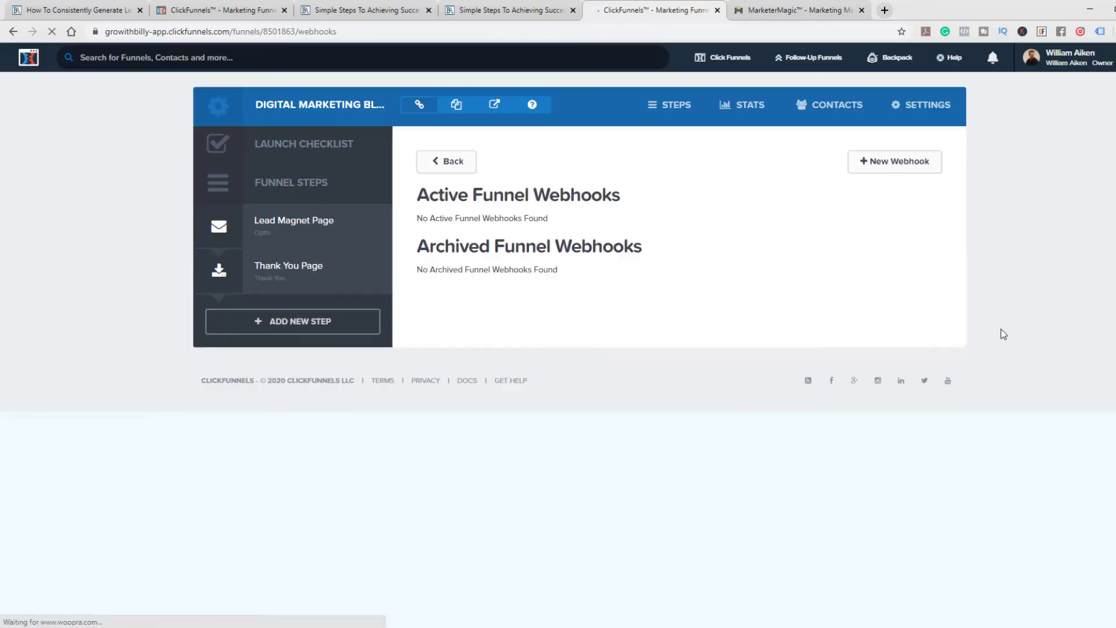
{"action": "left_click", "coordinate": [892, 166]}
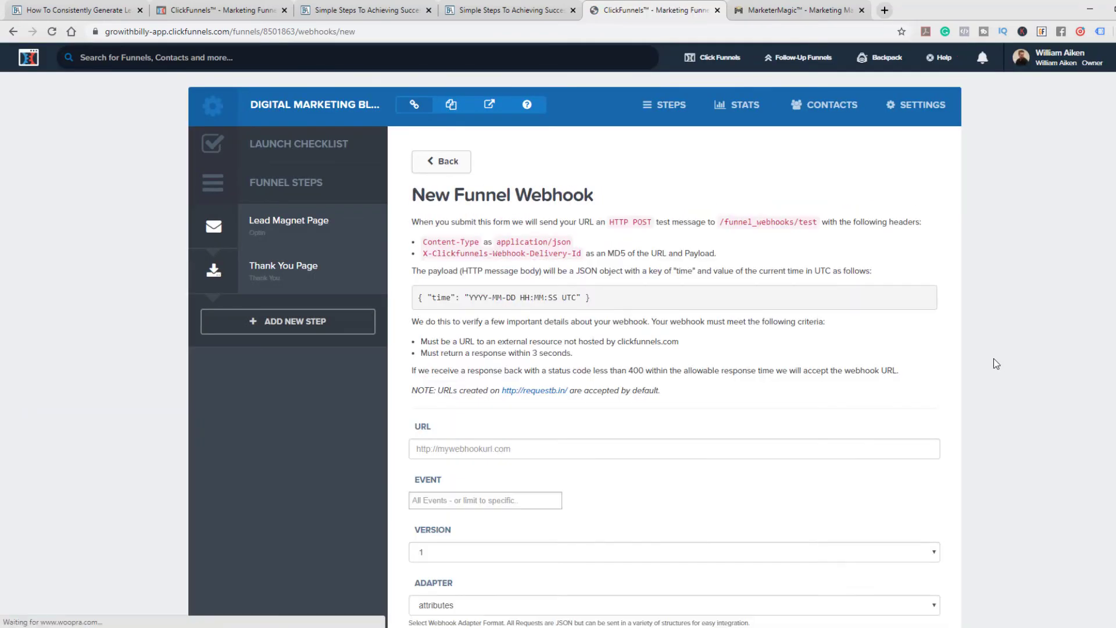
Paste the copied ClickProof webhook address as the new webhook's URL and check it against the MarketerMagic snippet
{"action": "scroll", "coordinate": [748, 319], "scroll_direction": "down", "scroll_amount": 2}
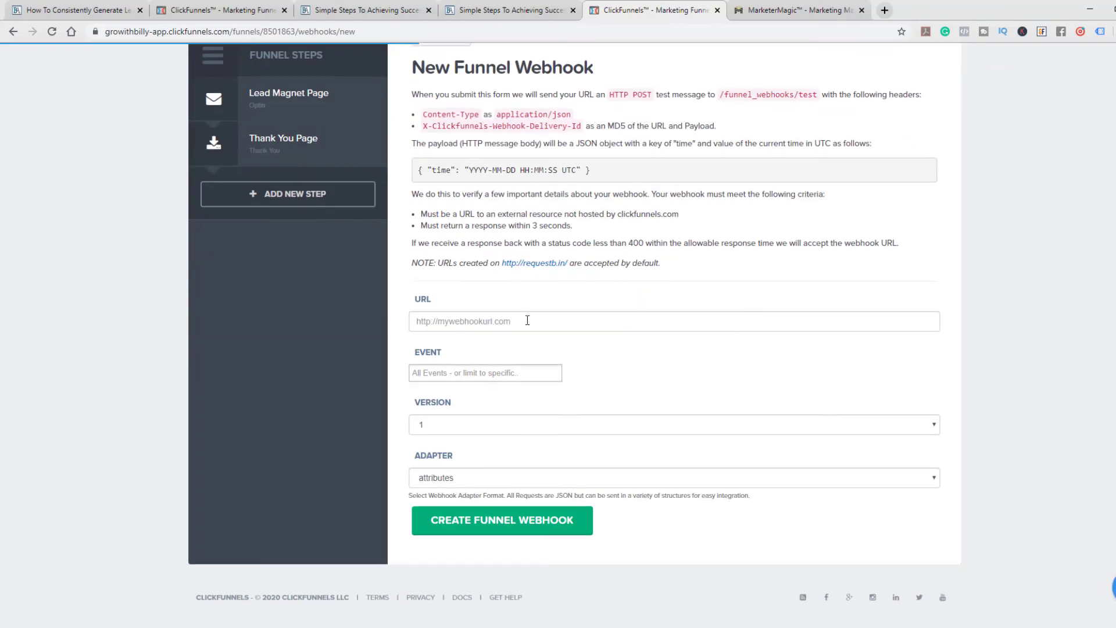
{"action": "left_click", "coordinate": [455, 320]}
{"action": "right_click", "coordinate": [455, 320]}
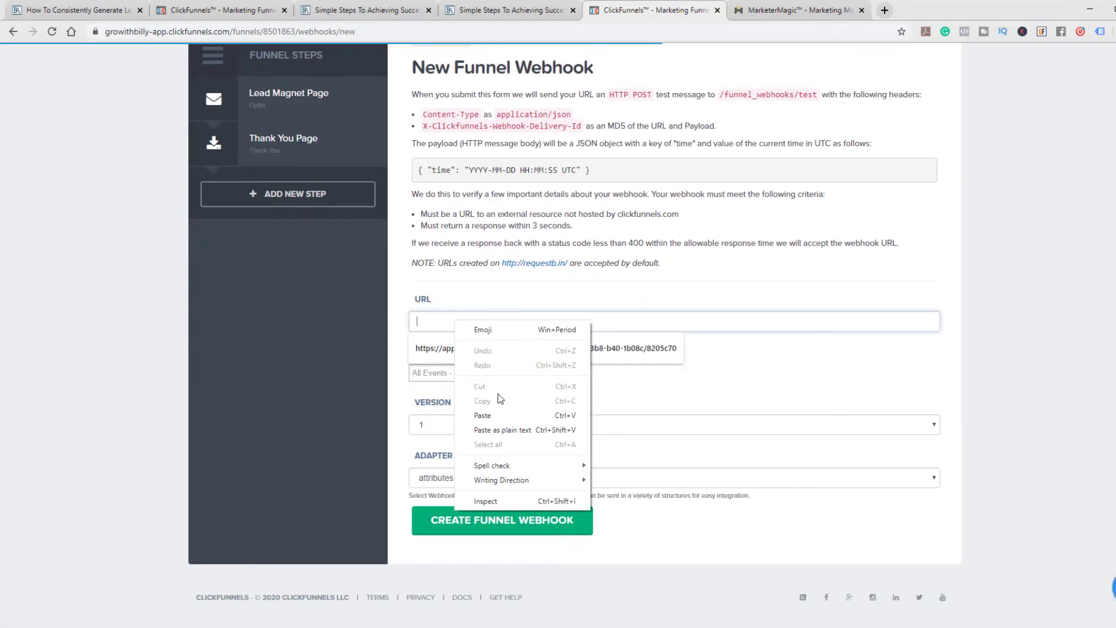
{"action": "left_click", "coordinate": [497, 416]}
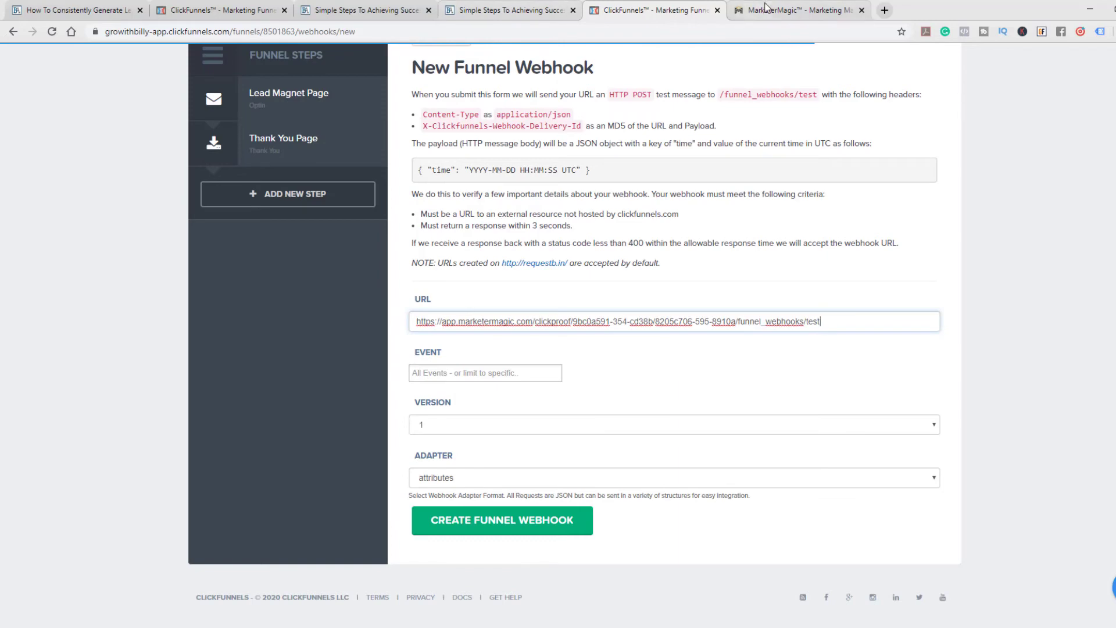
{"action": "left_click", "coordinate": [779, 10]}
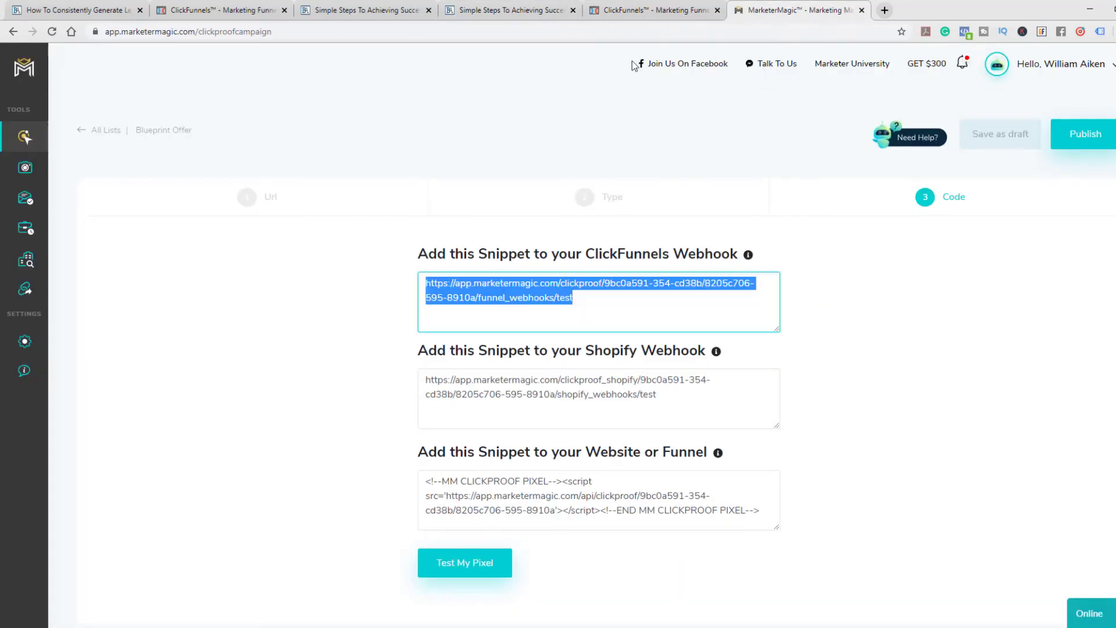
{"action": "left_click", "coordinate": [654, 10]}
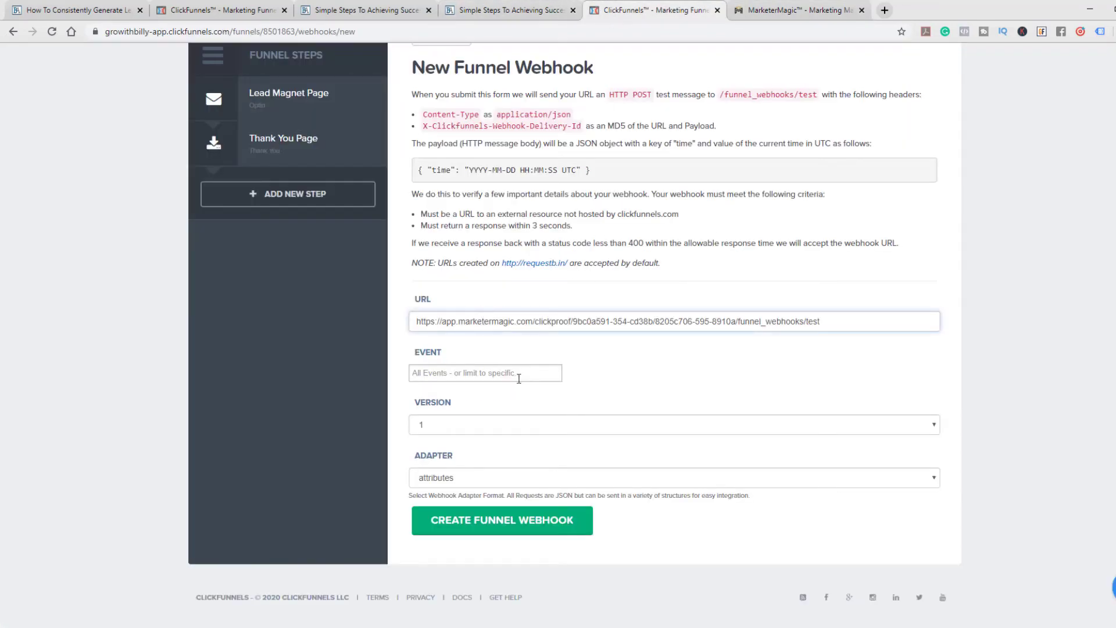
Set the webhook's event to All Events and create the funnel webhook
{"action": "left_click", "coordinate": [434, 372]}
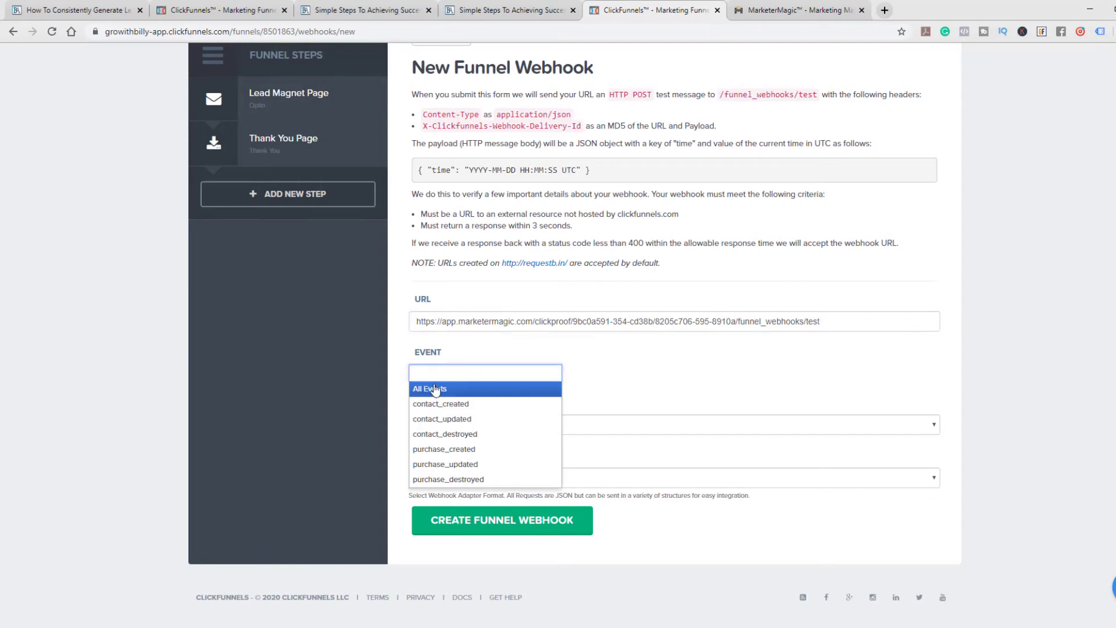
{"action": "left_click", "coordinate": [437, 389]}
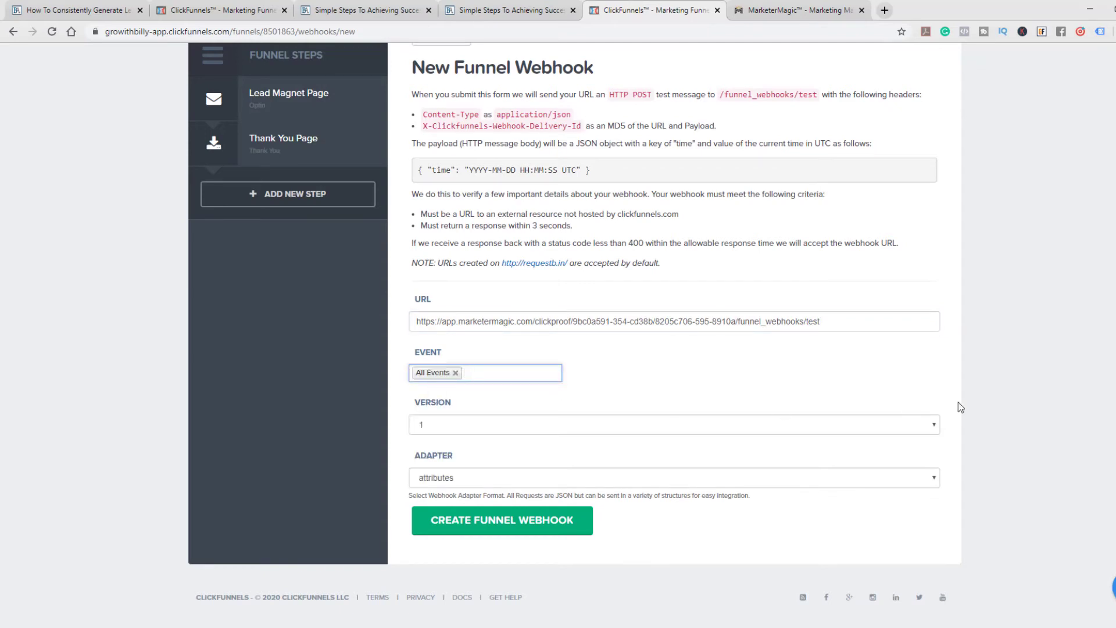
{"action": "left_click", "coordinate": [963, 363]}
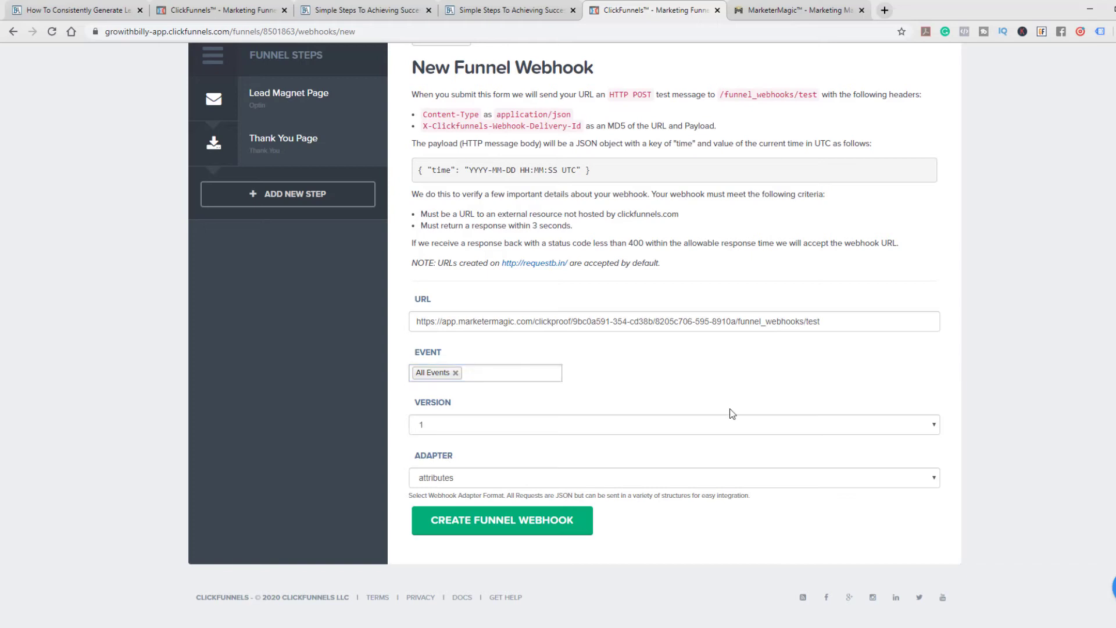
{"action": "left_click", "coordinate": [522, 523]}
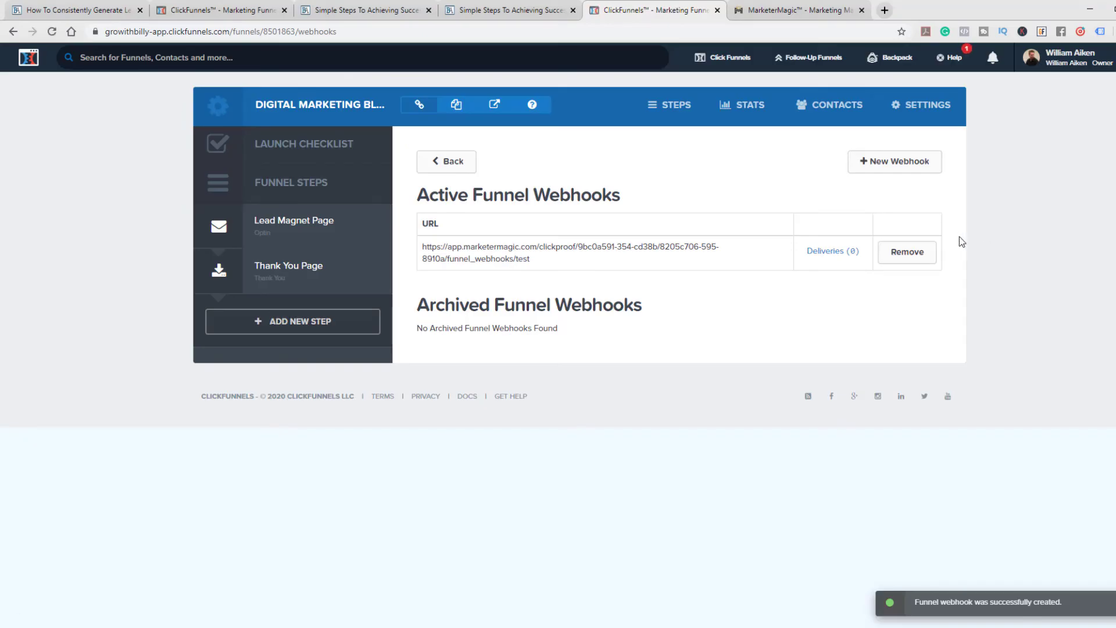
Copy the website or funnel pixel snippet from MarketerMagic and return to ClickFunnels
{"action": "left_click", "coordinate": [801, 10]}
{"action": "left_click", "coordinate": [901, 349]}
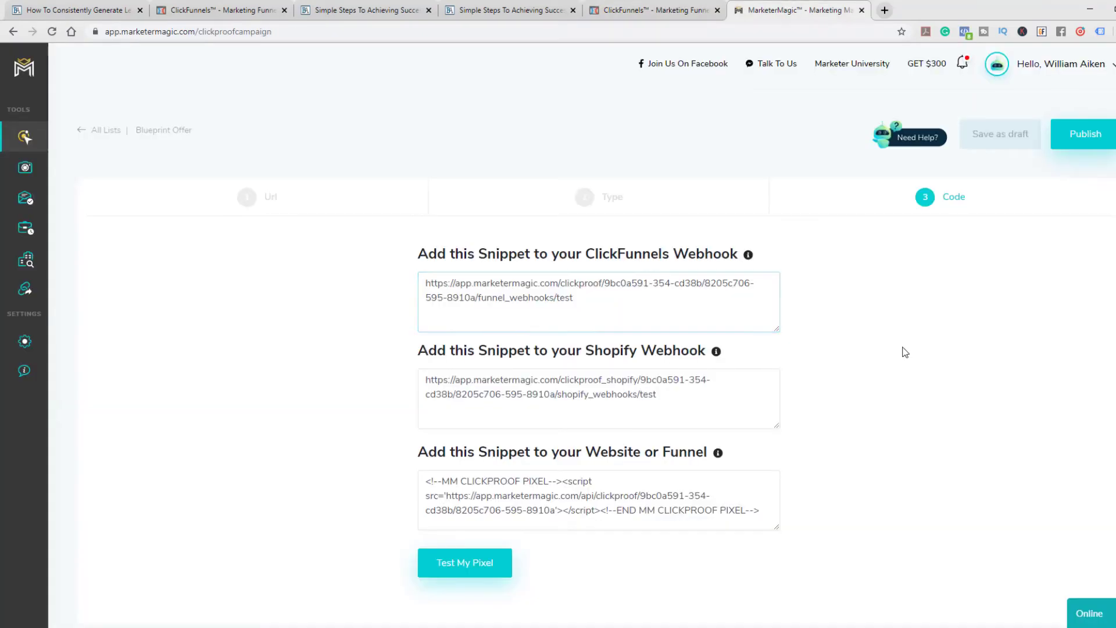
{"action": "left_click_drag", "start_coordinate": [437, 453], "coordinate": [677, 455]}
{"action": "left_click", "coordinate": [678, 456]}
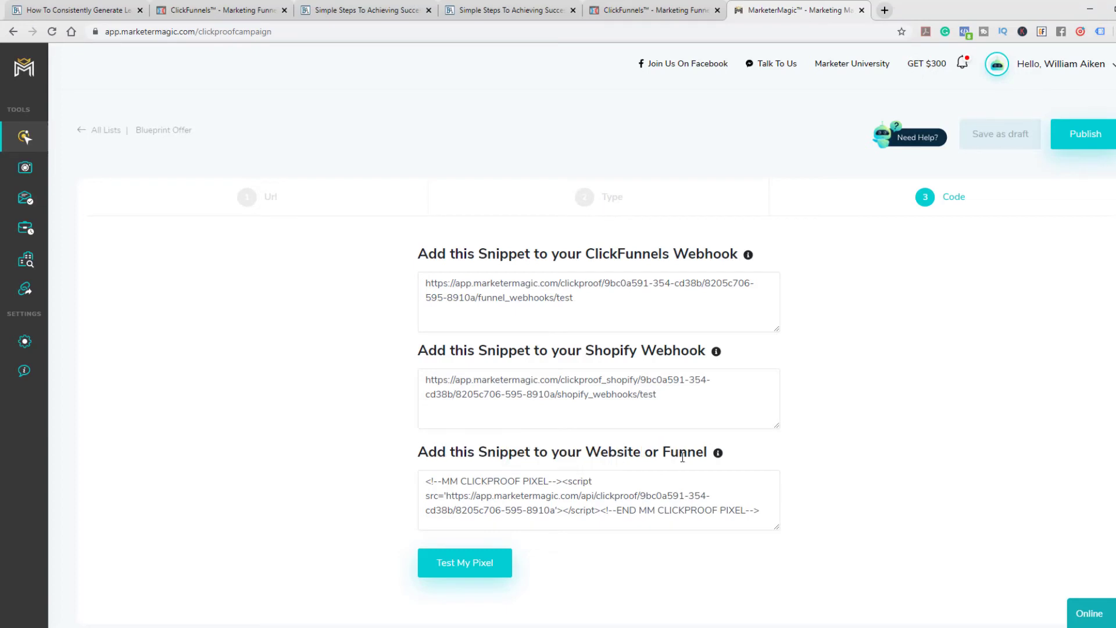
{"action": "left_click", "coordinate": [589, 507]}
{"action": "left_click", "coordinate": [654, 10]}
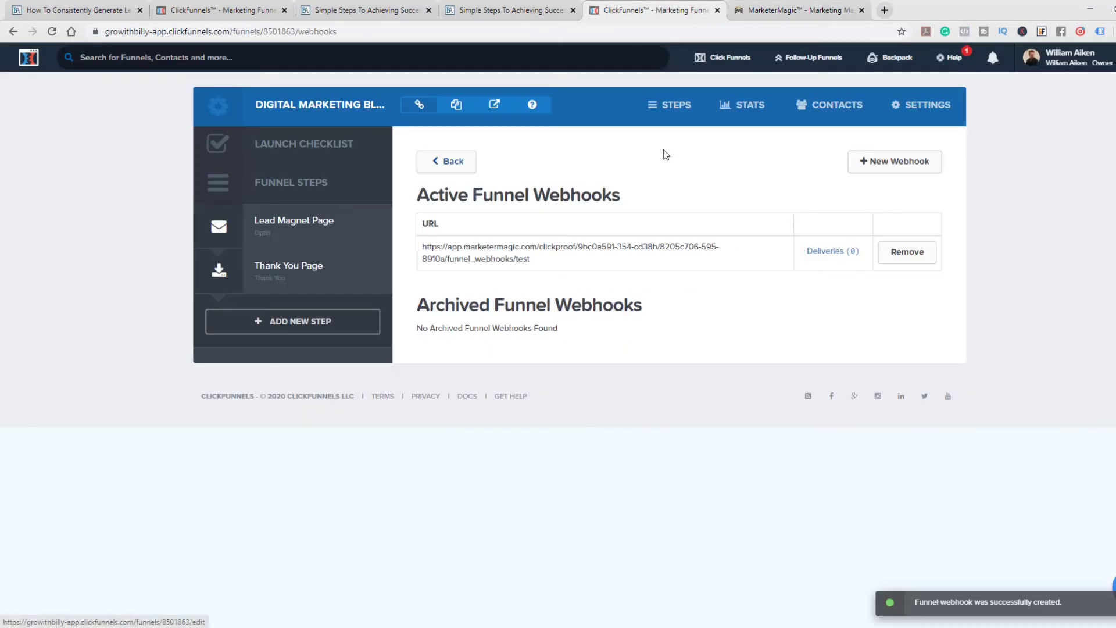
Open the Lead Magnet Page in the page editor and bring up its header tracking code
{"action": "left_click", "coordinate": [673, 108]}
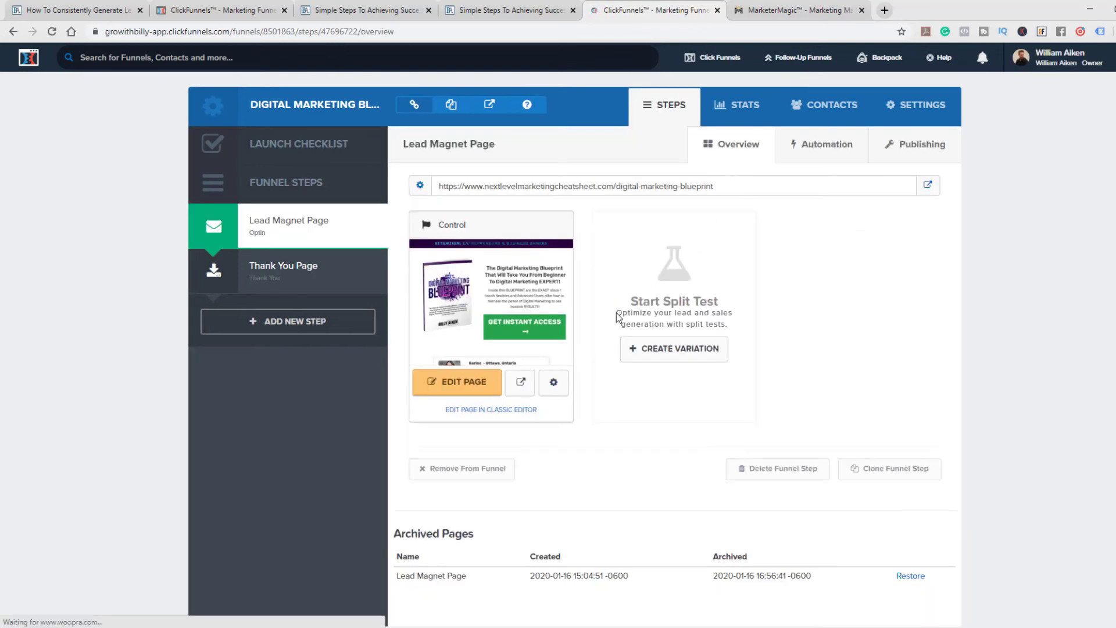
{"action": "left_click", "coordinate": [469, 386]}
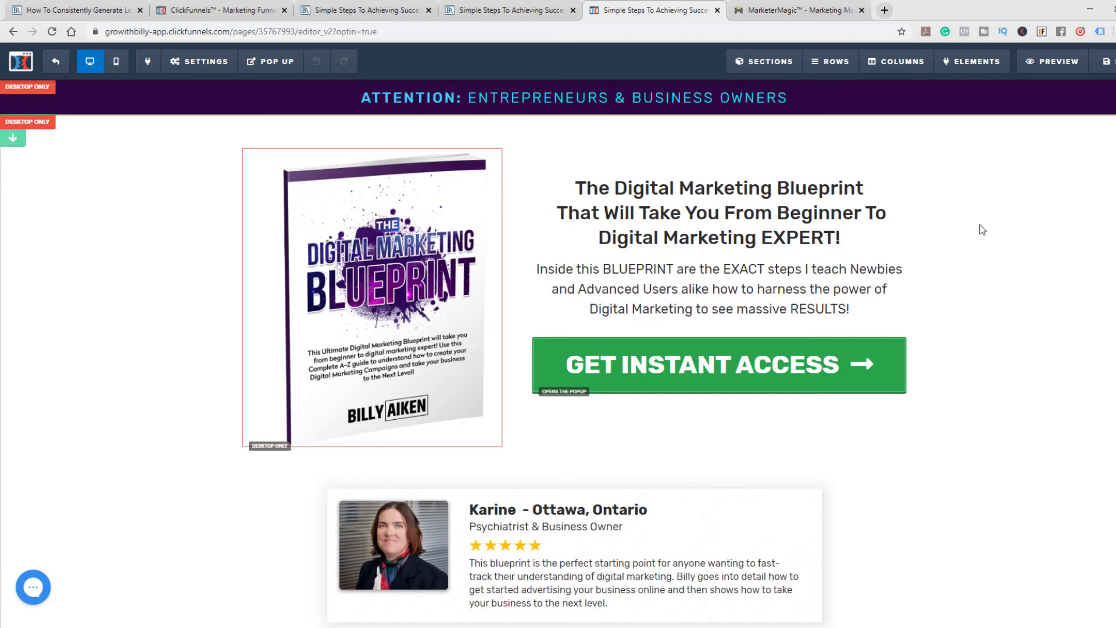
{"action": "left_click", "coordinate": [196, 61]}
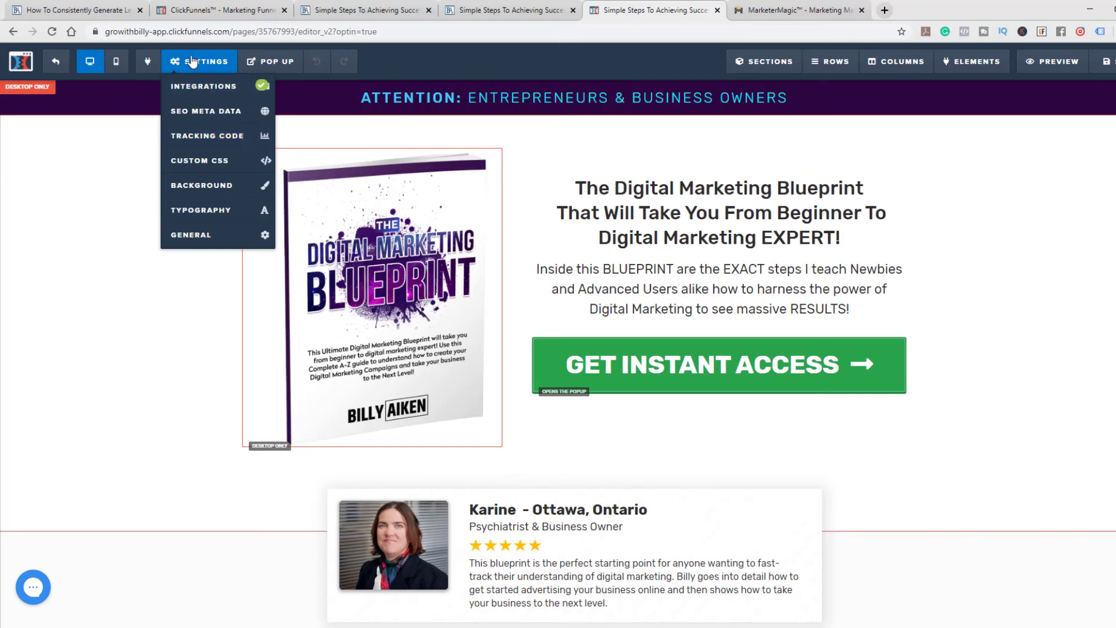
{"action": "left_click", "coordinate": [203, 136]}
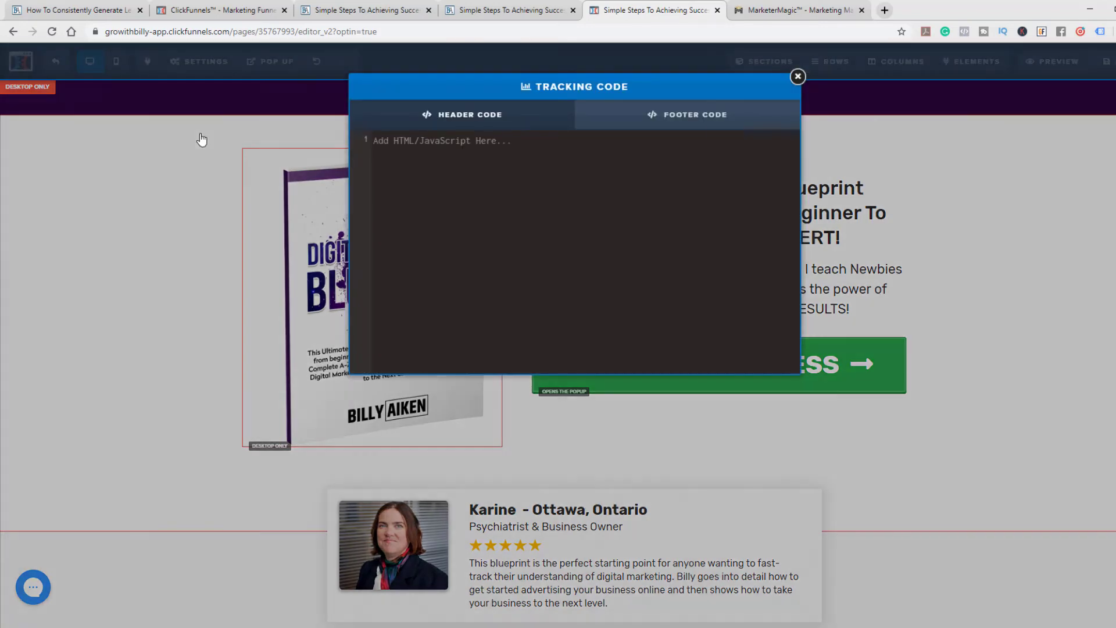
Copy the ClickProof pixel snippet from MarketerMagic, paste it into the Lead Magnet Page's header tracking code, and exit the editor with the page saved
{"action": "left_click", "coordinate": [794, 10]}
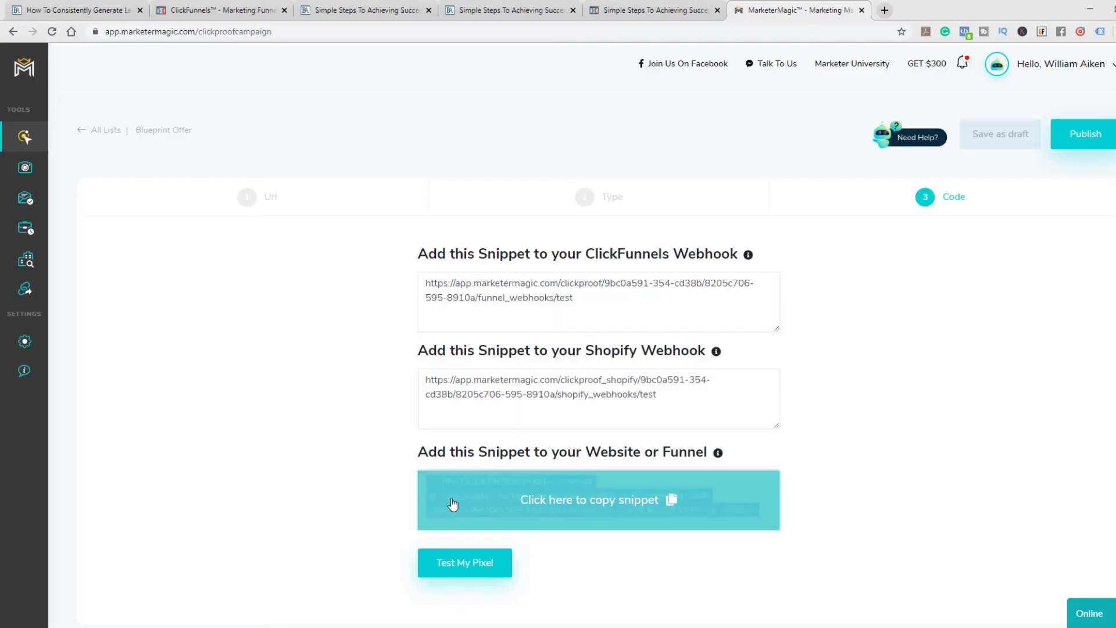
{"action": "left_click", "coordinate": [532, 477]}
{"action": "left_click", "coordinate": [639, 9]}
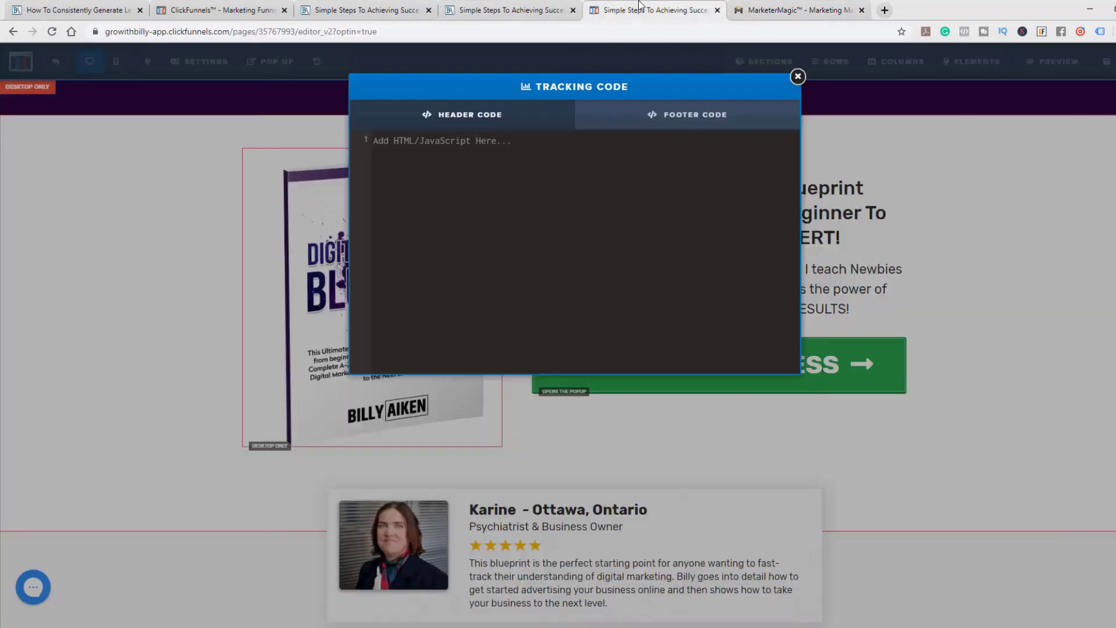
{"action": "left_click", "coordinate": [431, 151]}
{"action": "key", "text": "ctrl+v"}
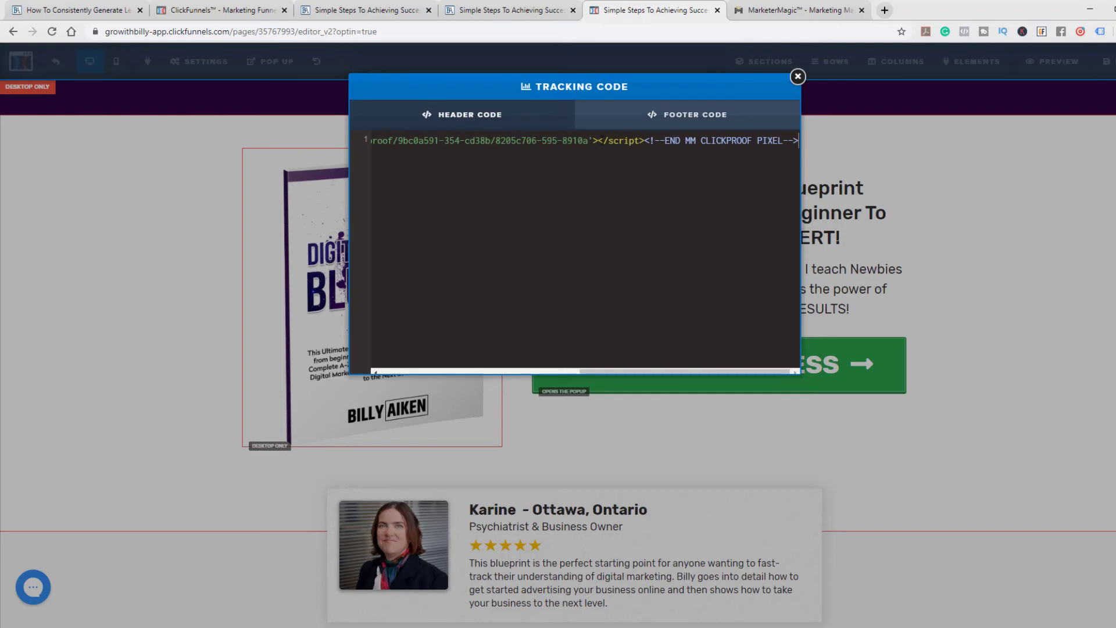
{"action": "left_click", "coordinate": [1025, 258]}
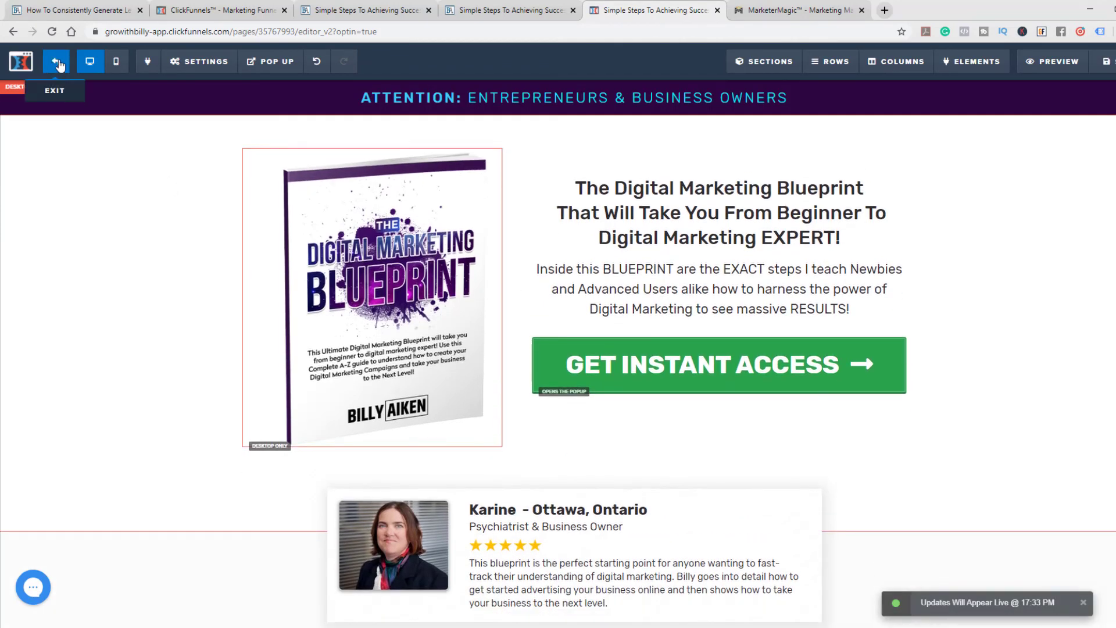
{"action": "left_click", "coordinate": [58, 65]}
Switch to MarketerMagic and test the ClickProof pixel for the Blueprint Offer campaign
{"action": "left_click", "coordinate": [826, 5]}
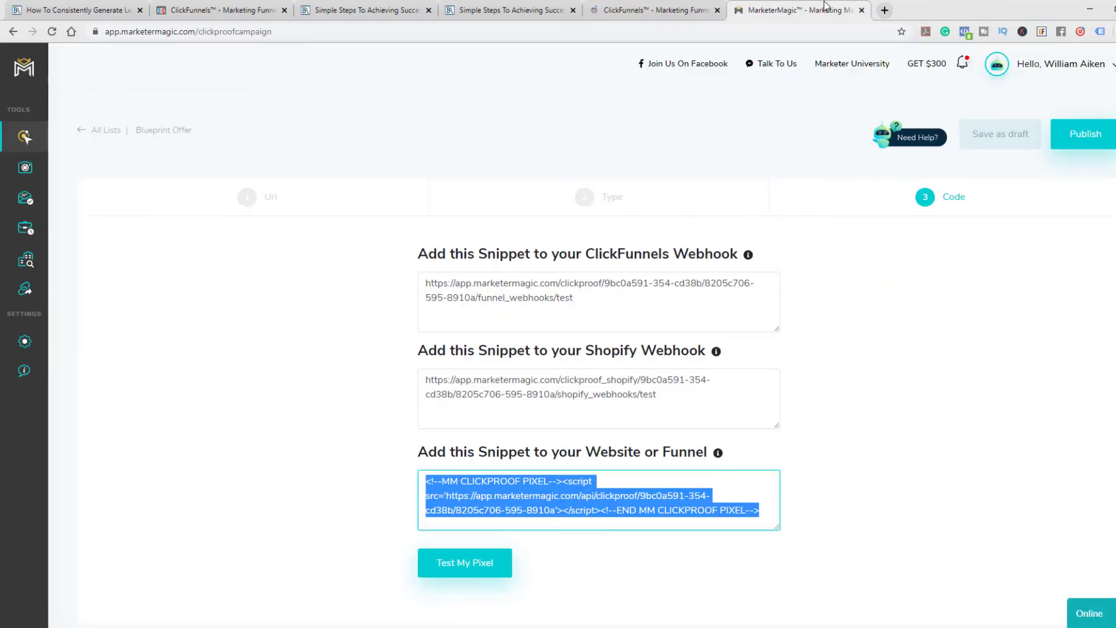
{"action": "left_click", "coordinate": [859, 390]}
{"action": "scroll", "coordinate": [835, 400], "scroll_direction": "down", "scroll_amount": 1}
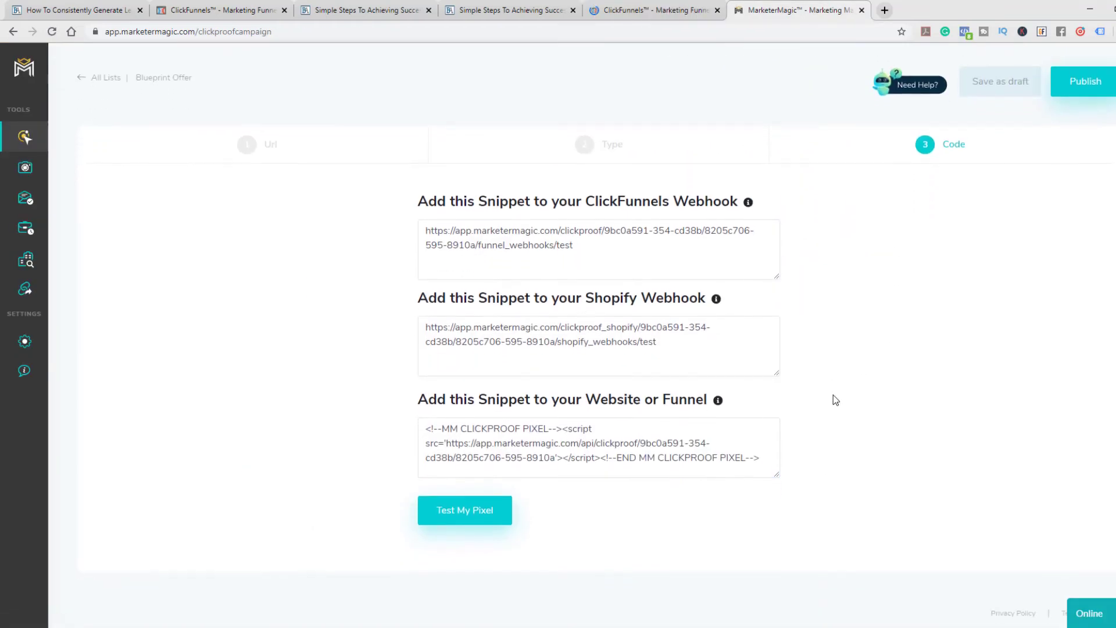
{"action": "left_click", "coordinate": [479, 519]}
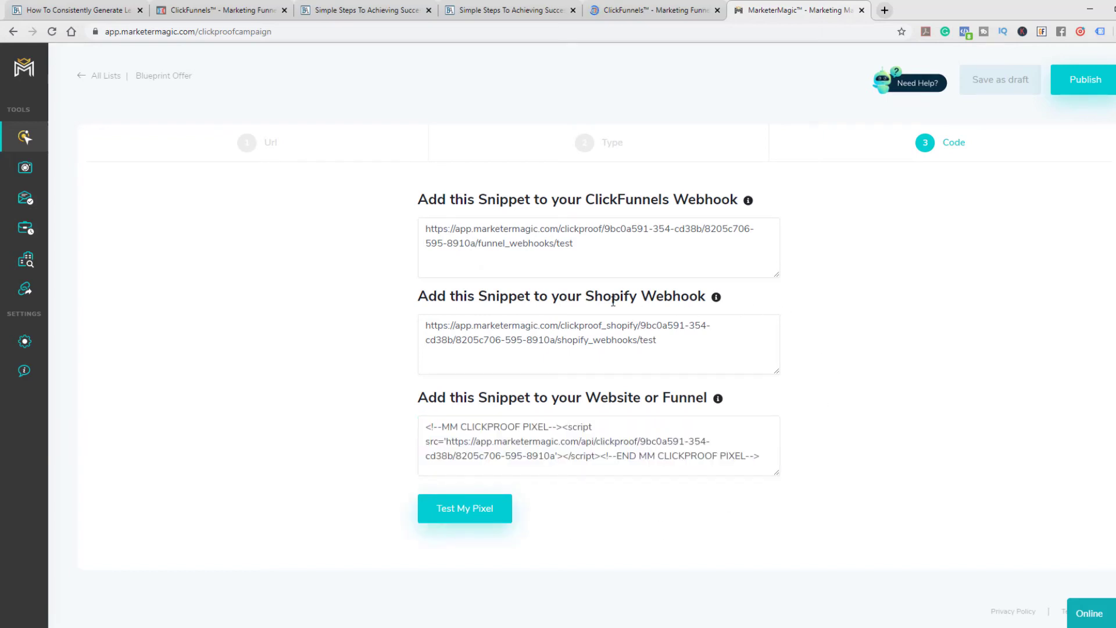
{"action": "mouse_move", "coordinate": [531, 341]}
{"action": "mouse_move", "coordinate": [590, 352]}
{"action": "left_click", "coordinate": [473, 521]}
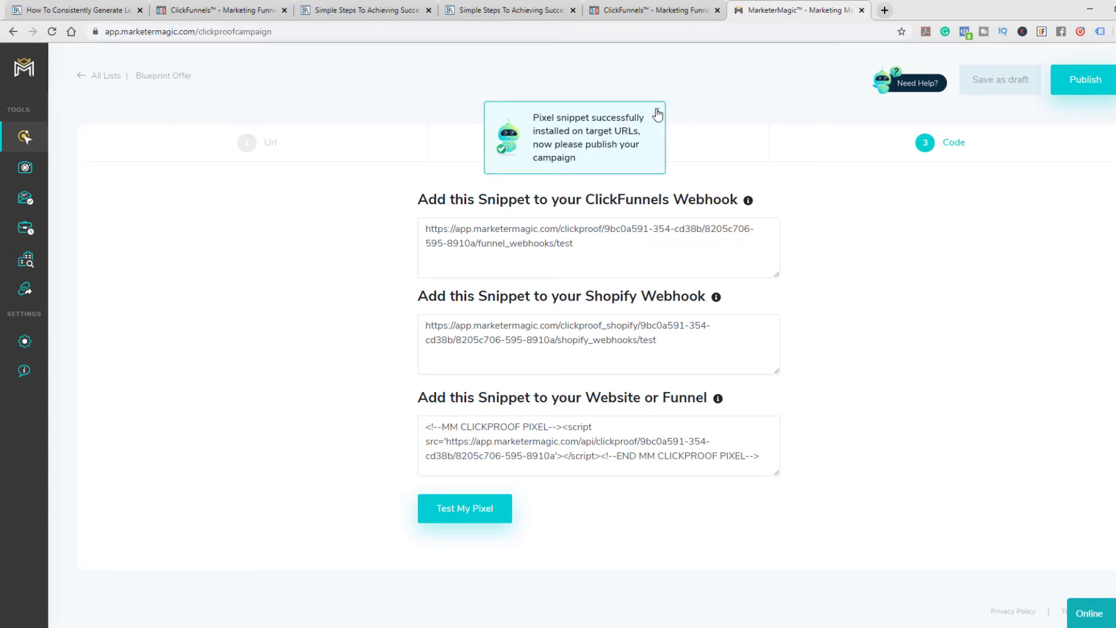
Publish the Blueprint Offer campaign, then switch to ClickFunnels and open the funnel's live Digital Marketing Blueprint page
{"action": "left_click", "coordinate": [1085, 80]}
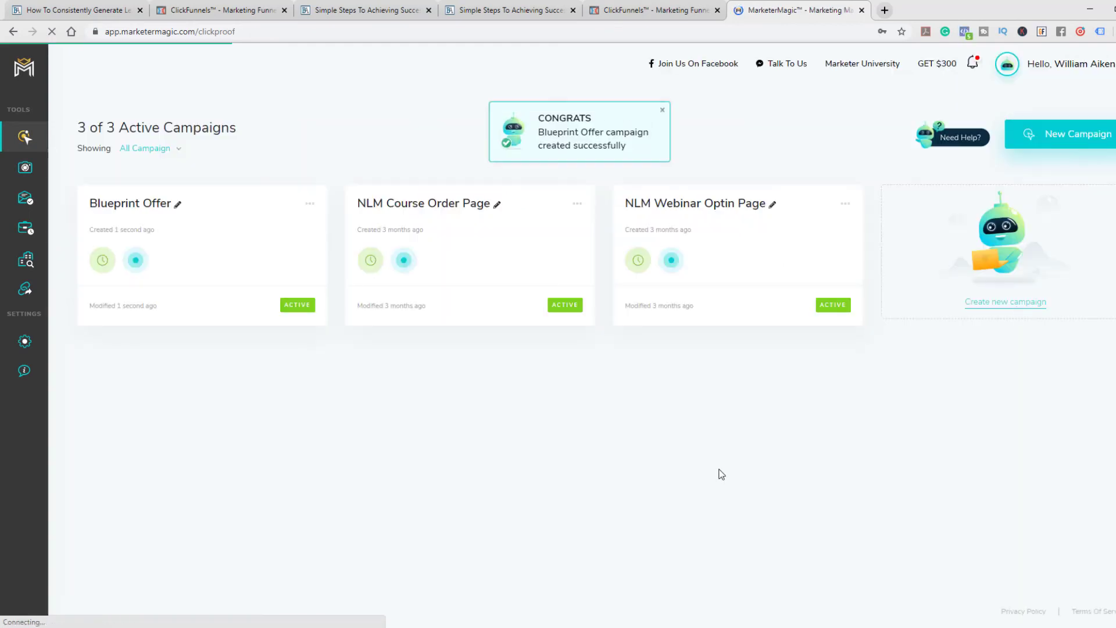
{"action": "left_click", "coordinate": [641, 8]}
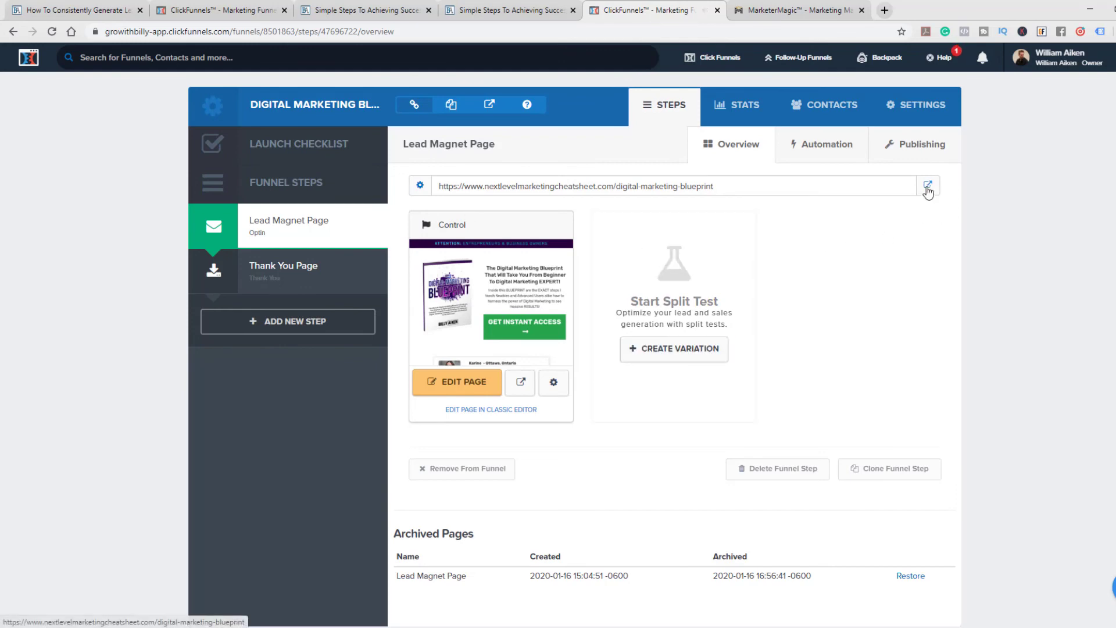
{"action": "left_click", "coordinate": [490, 109]}
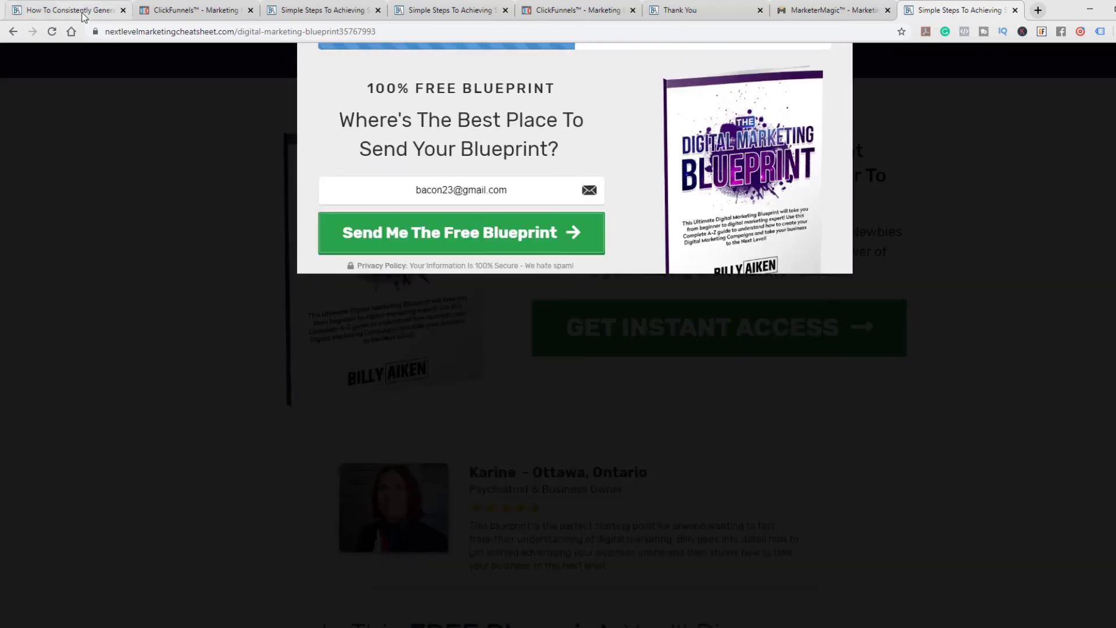
Compare the ClickProof notifications on the live free training registration page and the Blueprint opt-in page, dismissing the opt-in popup
{"action": "left_click", "coordinate": [84, 12]}
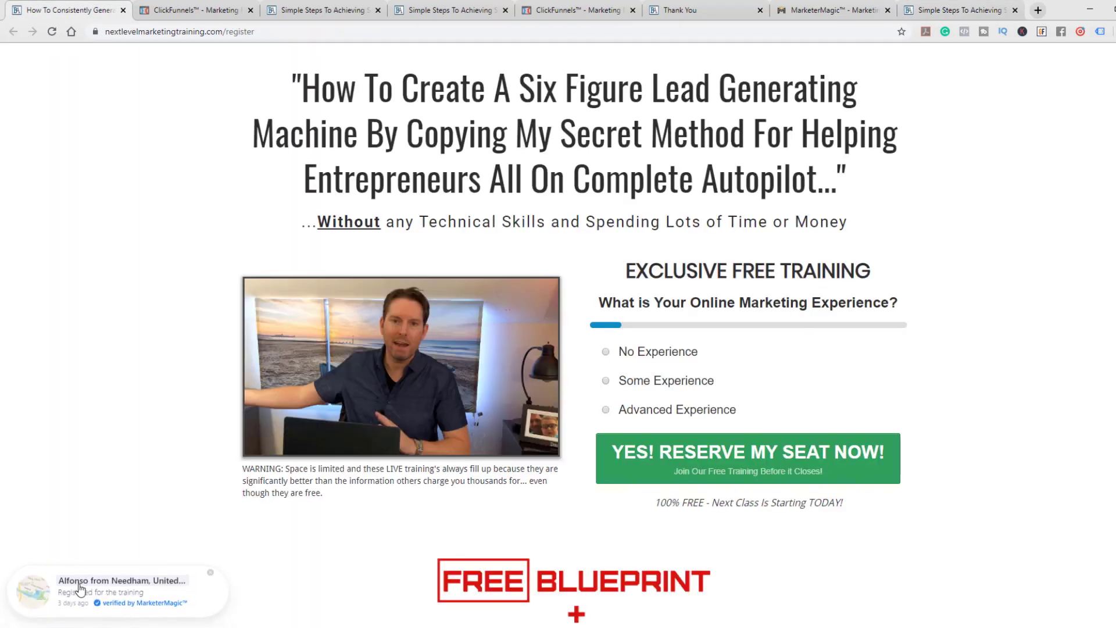
{"action": "left_click", "coordinate": [932, 8]}
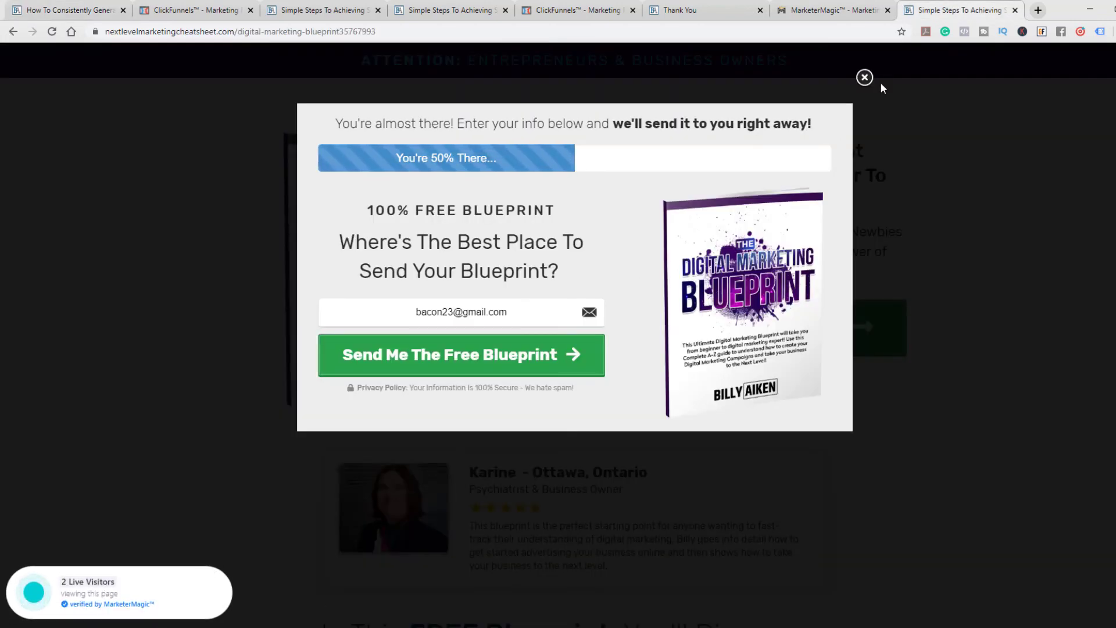
{"action": "left_click", "coordinate": [864, 77]}
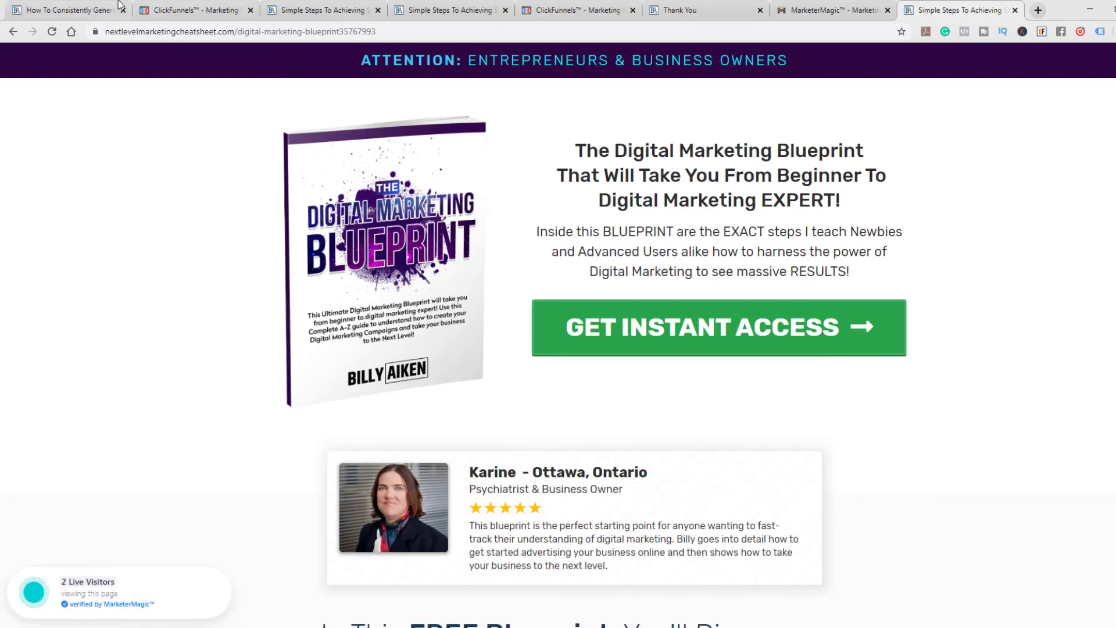
{"action": "left_click", "coordinate": [76, 10]}
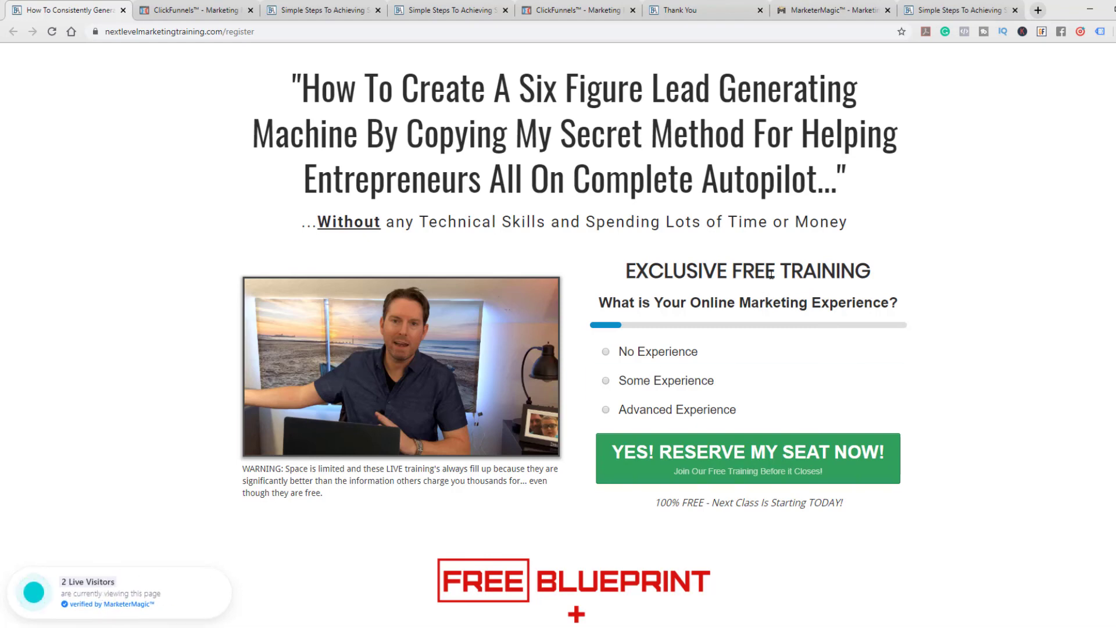
{"action": "left_click", "coordinate": [936, 10]}
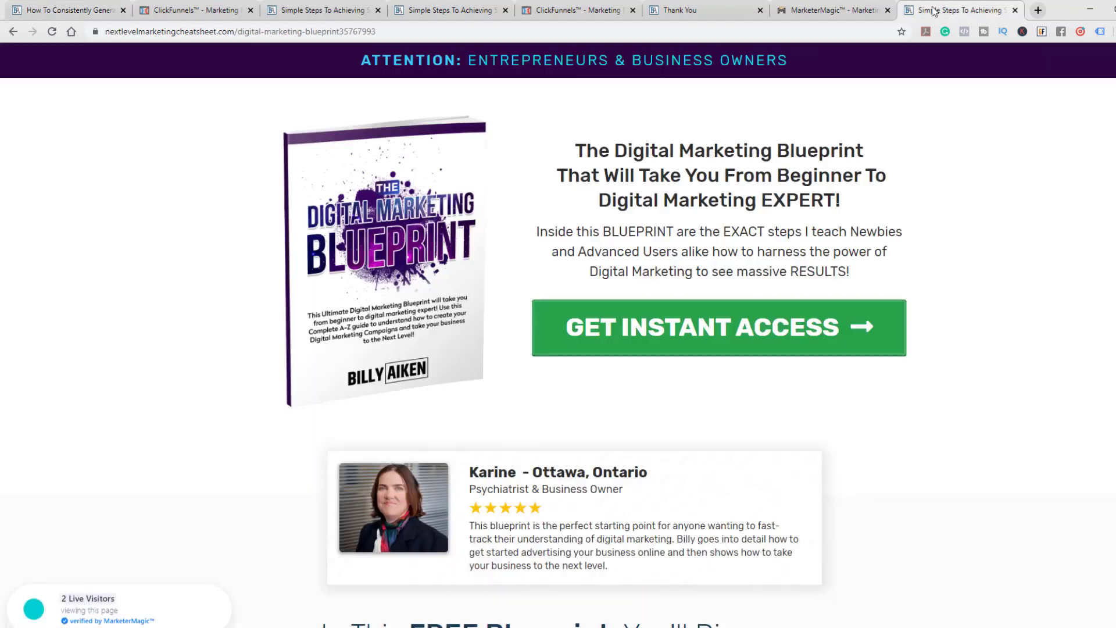
{"action": "left_click", "coordinate": [822, 6]}
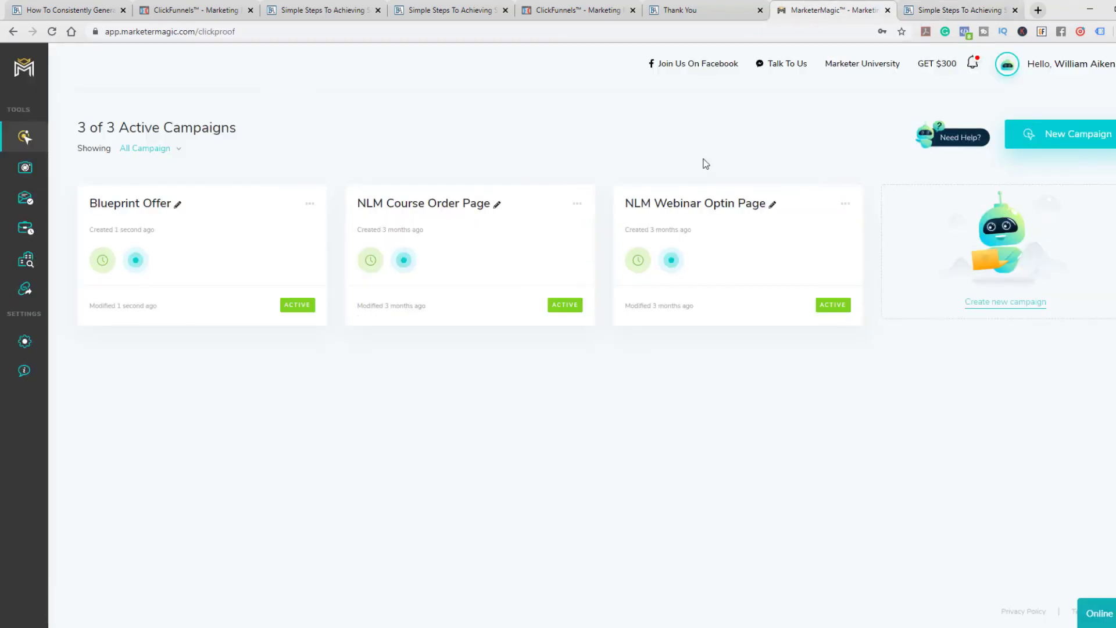
{"action": "left_click", "coordinate": [680, 10]}
{"action": "left_click", "coordinate": [599, 5]}
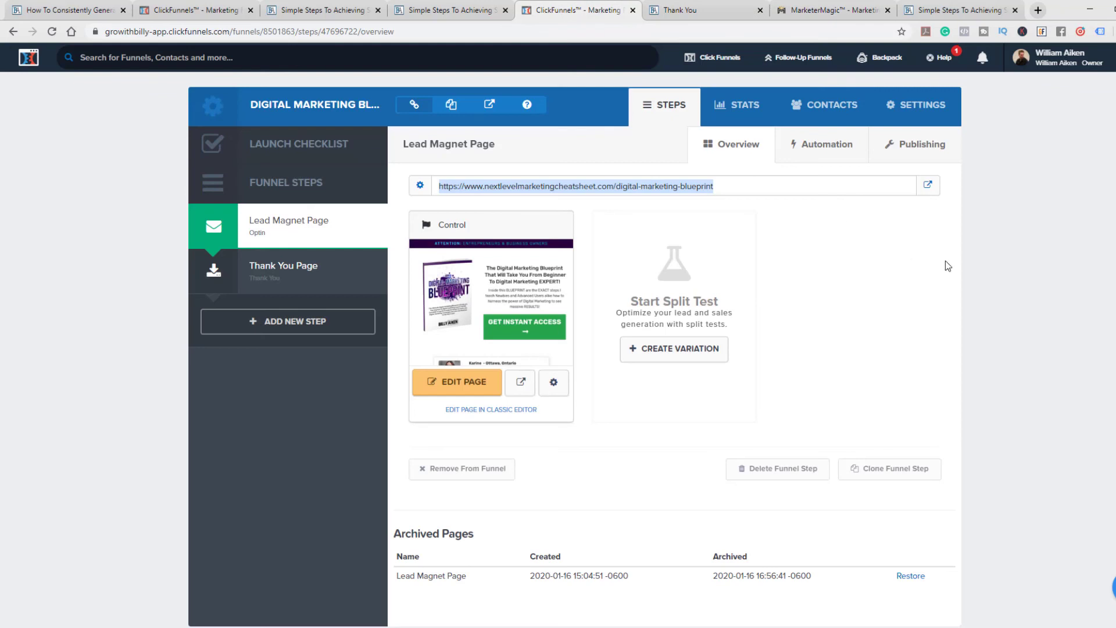
{"action": "left_click", "coordinate": [987, 257]}
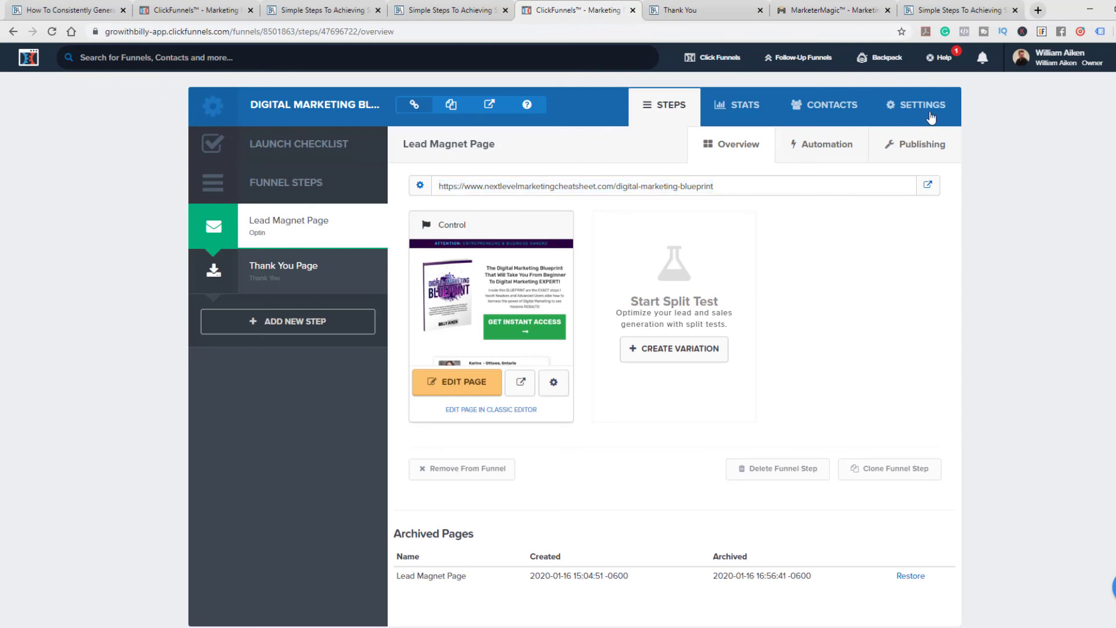
{"action": "left_click", "coordinate": [839, 8]}
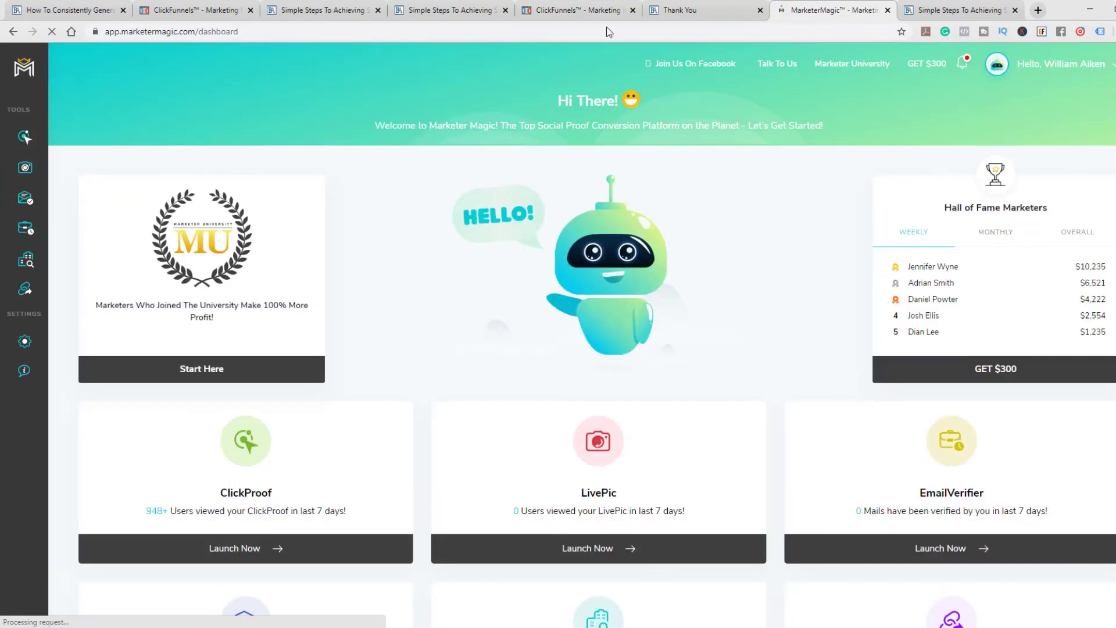
{"action": "left_click", "coordinate": [605, 9]}
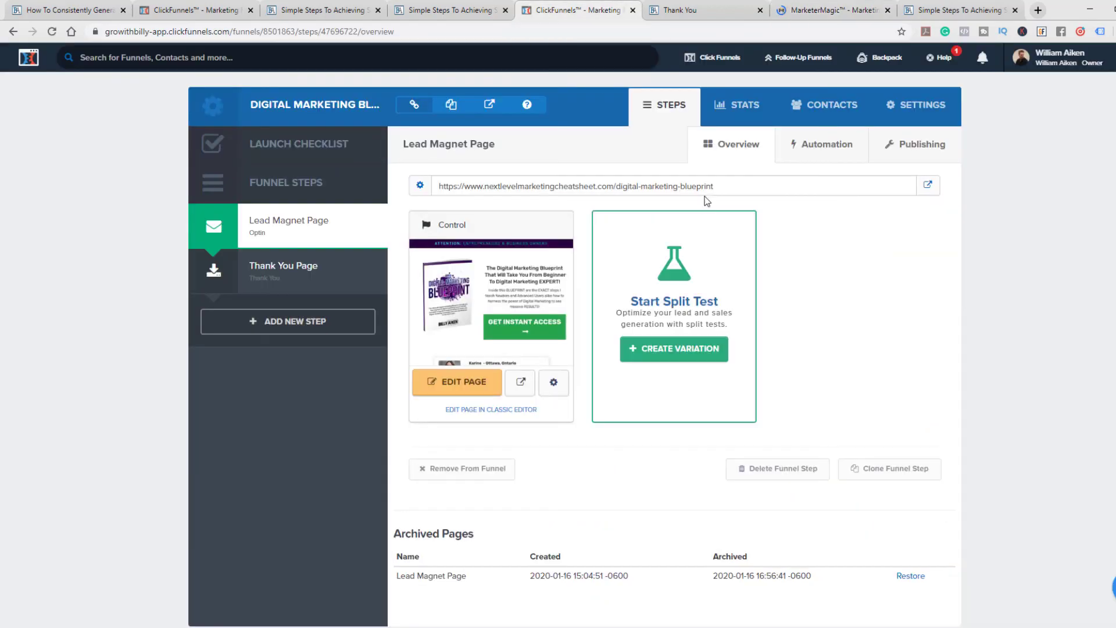
{"action": "left_click", "coordinate": [804, 10]}
{"action": "left_click", "coordinate": [697, 5]}
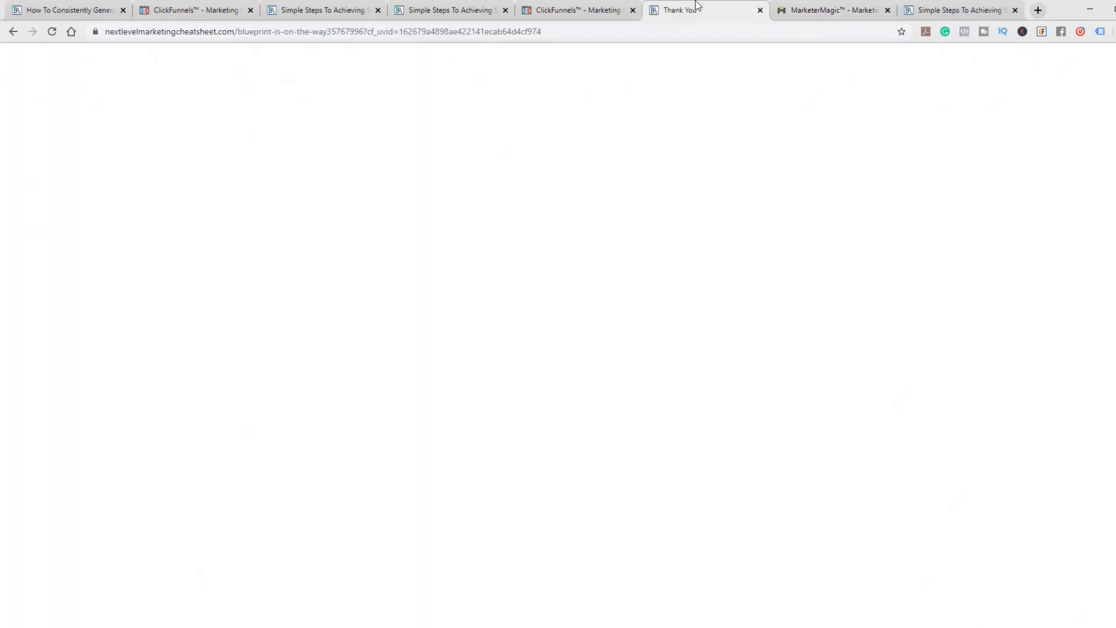
Go to the free training registration page and complete its online marketing experience survey, starting with Some Experience
{"action": "left_click", "coordinate": [90, 10]}
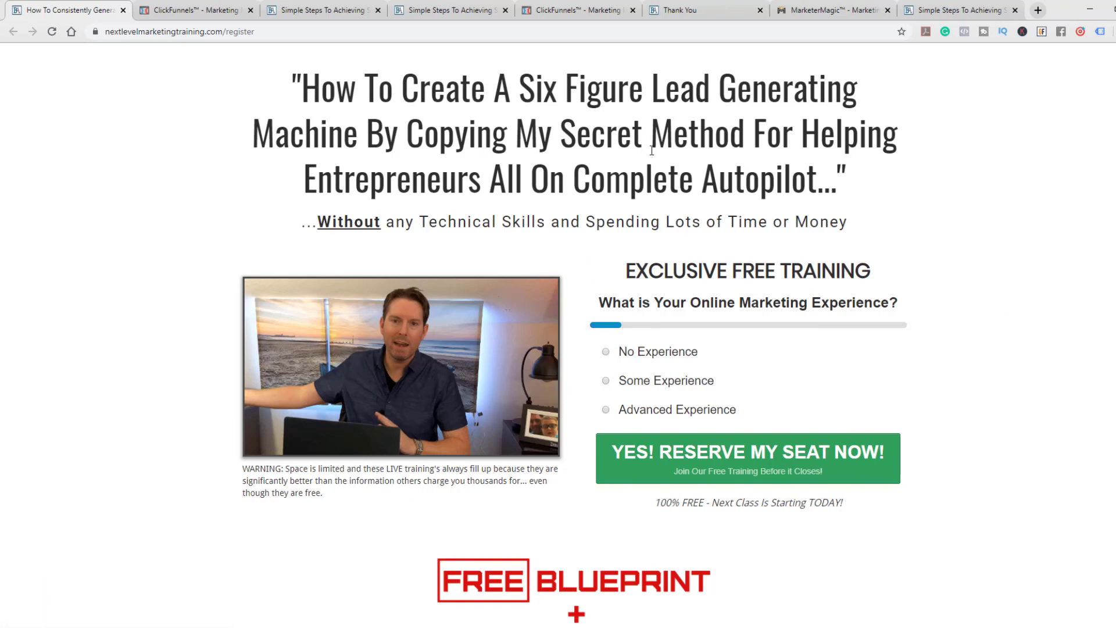
{"action": "scroll", "coordinate": [945, 352], "scroll_direction": "down", "scroll_amount": 1}
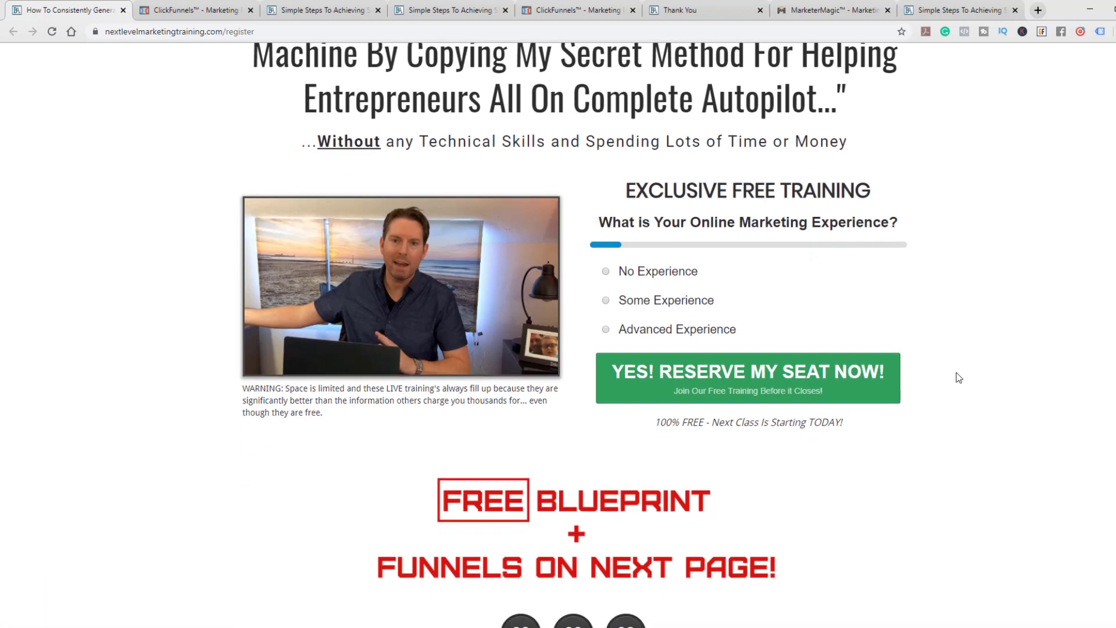
{"action": "left_click", "coordinate": [645, 303]}
{"action": "left_click", "coordinate": [667, 344]}
{"action": "left_click", "coordinate": [646, 295]}
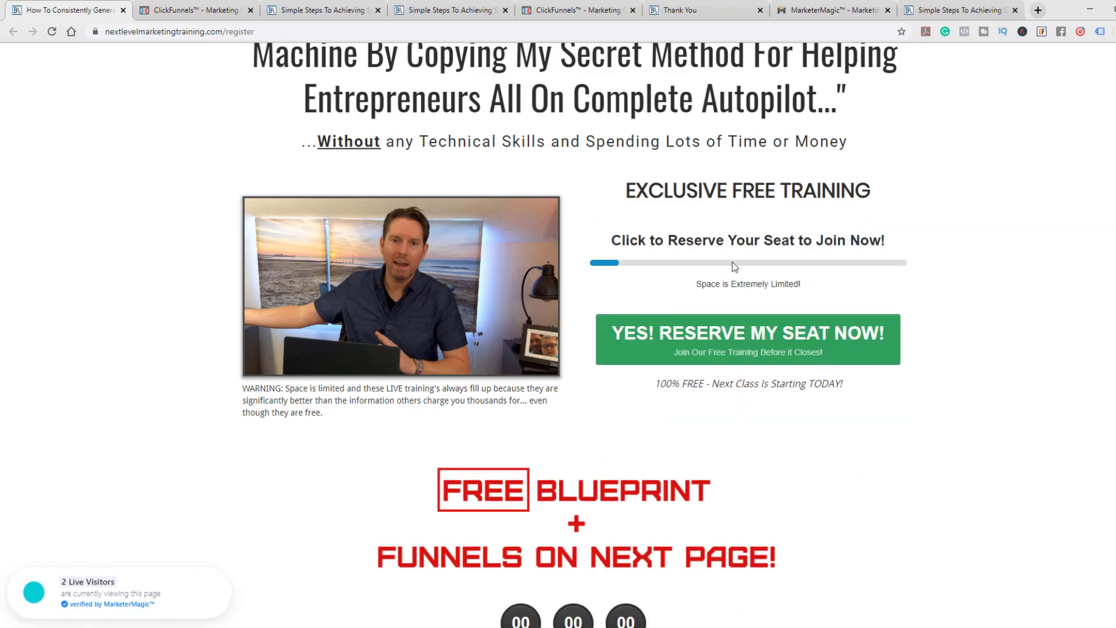
{"action": "left_click", "coordinate": [770, 320]}
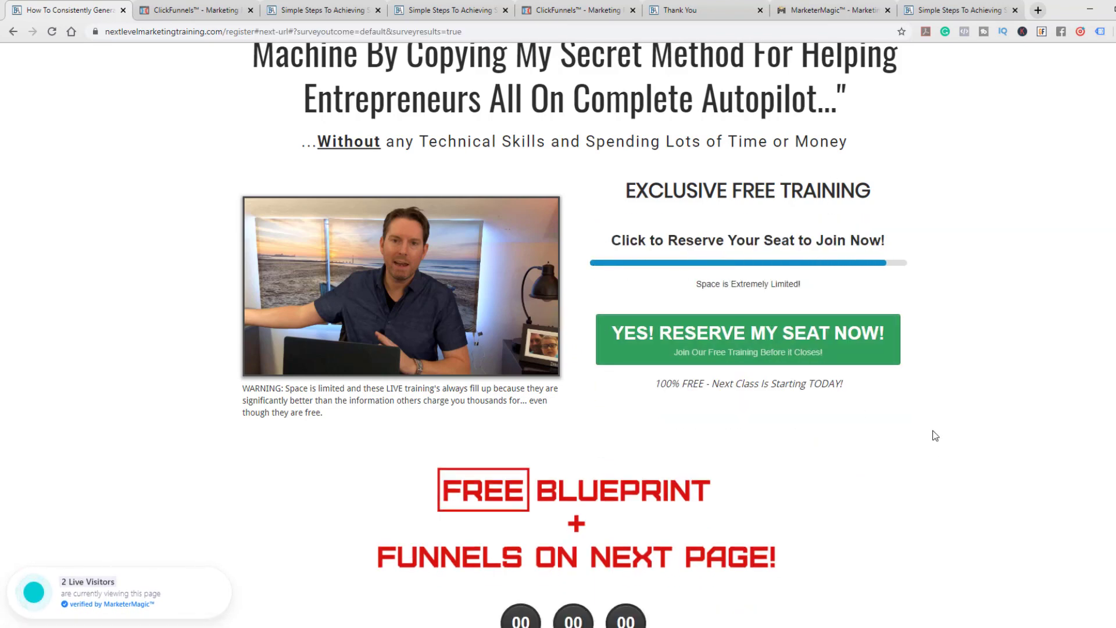
{"action": "scroll", "coordinate": [942, 280], "scroll_direction": "up", "scroll_amount": 1}
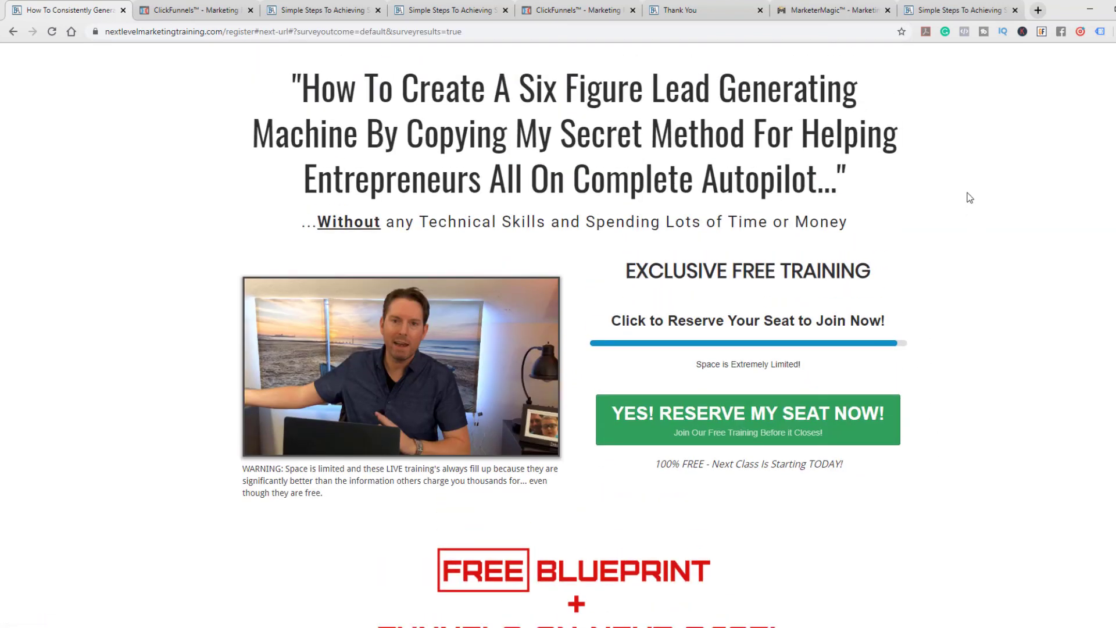